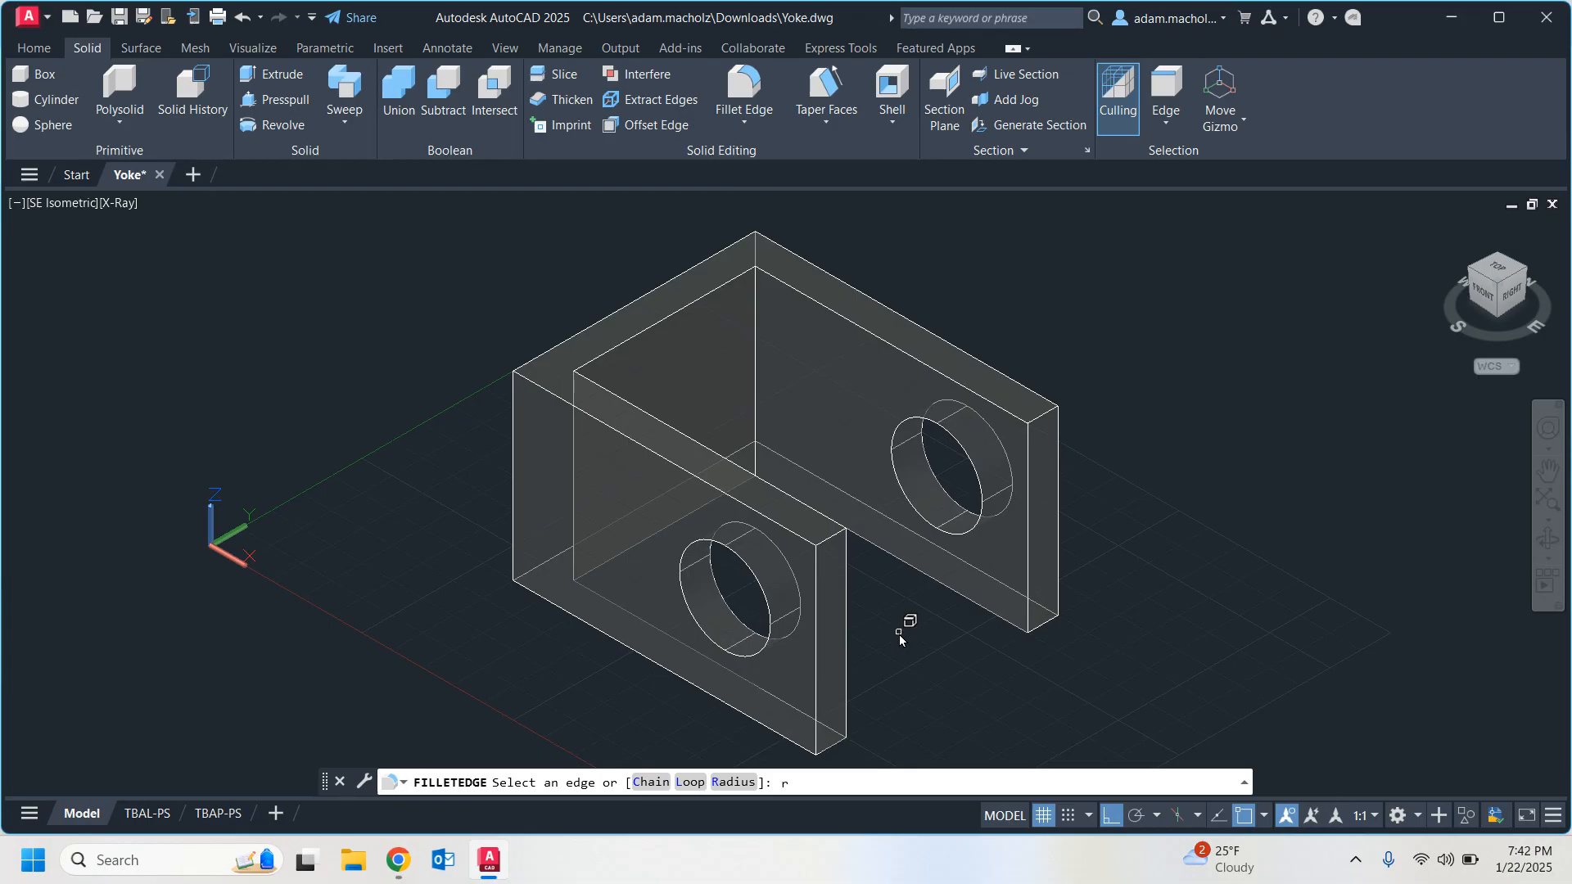
Check the radius in the Group Solid Tutorial PDF in Chrome, and fillet the four short end edges of the yoke's arms with radius 1.5.
key(Return)
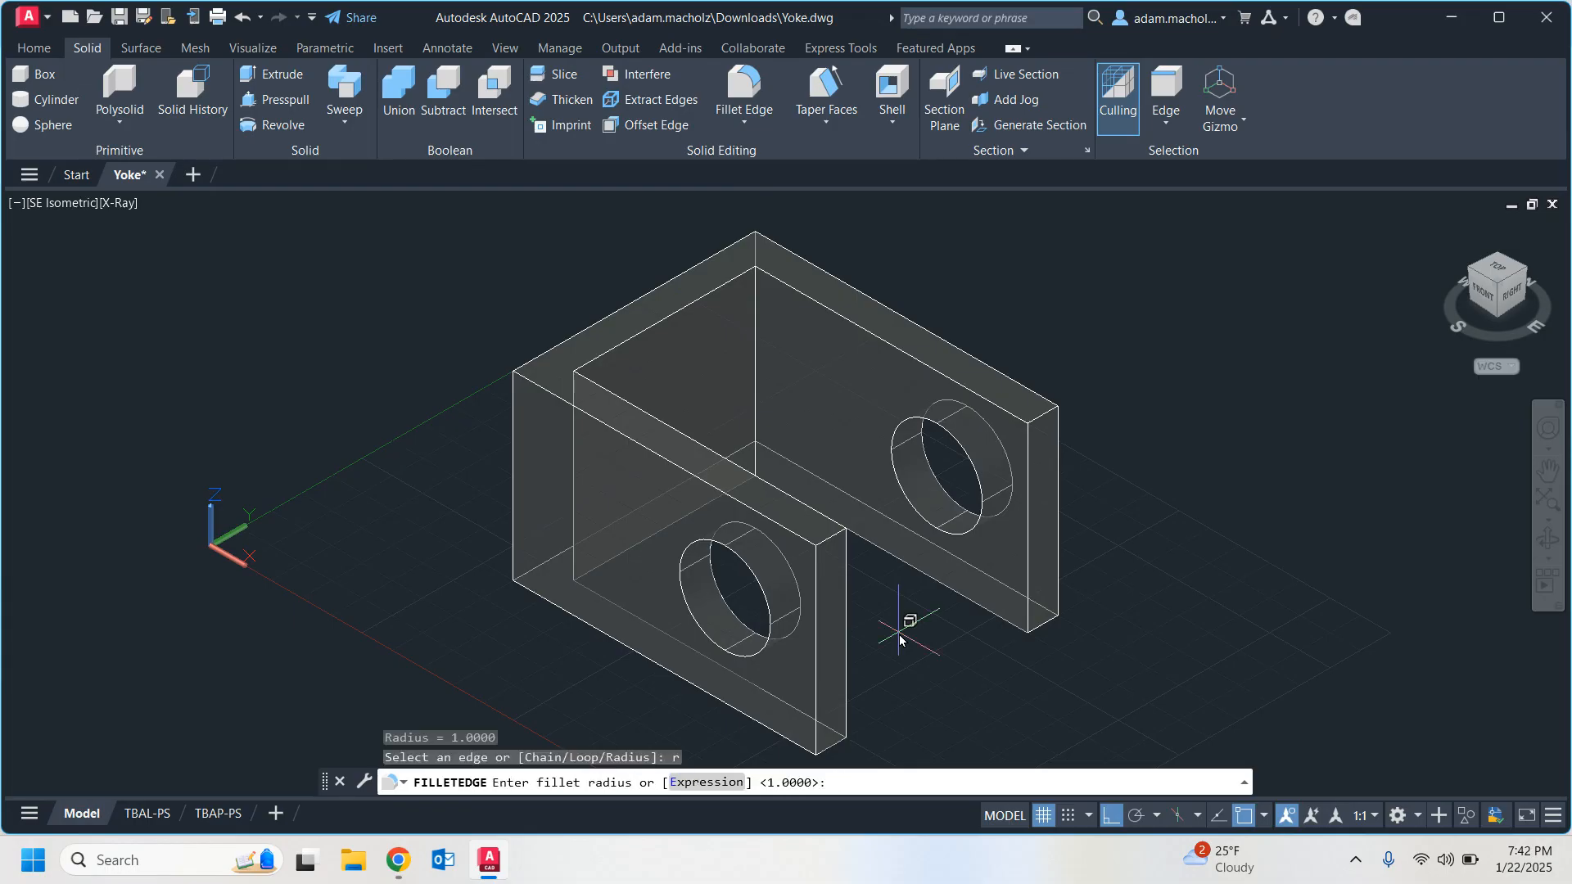
click(407, 864)
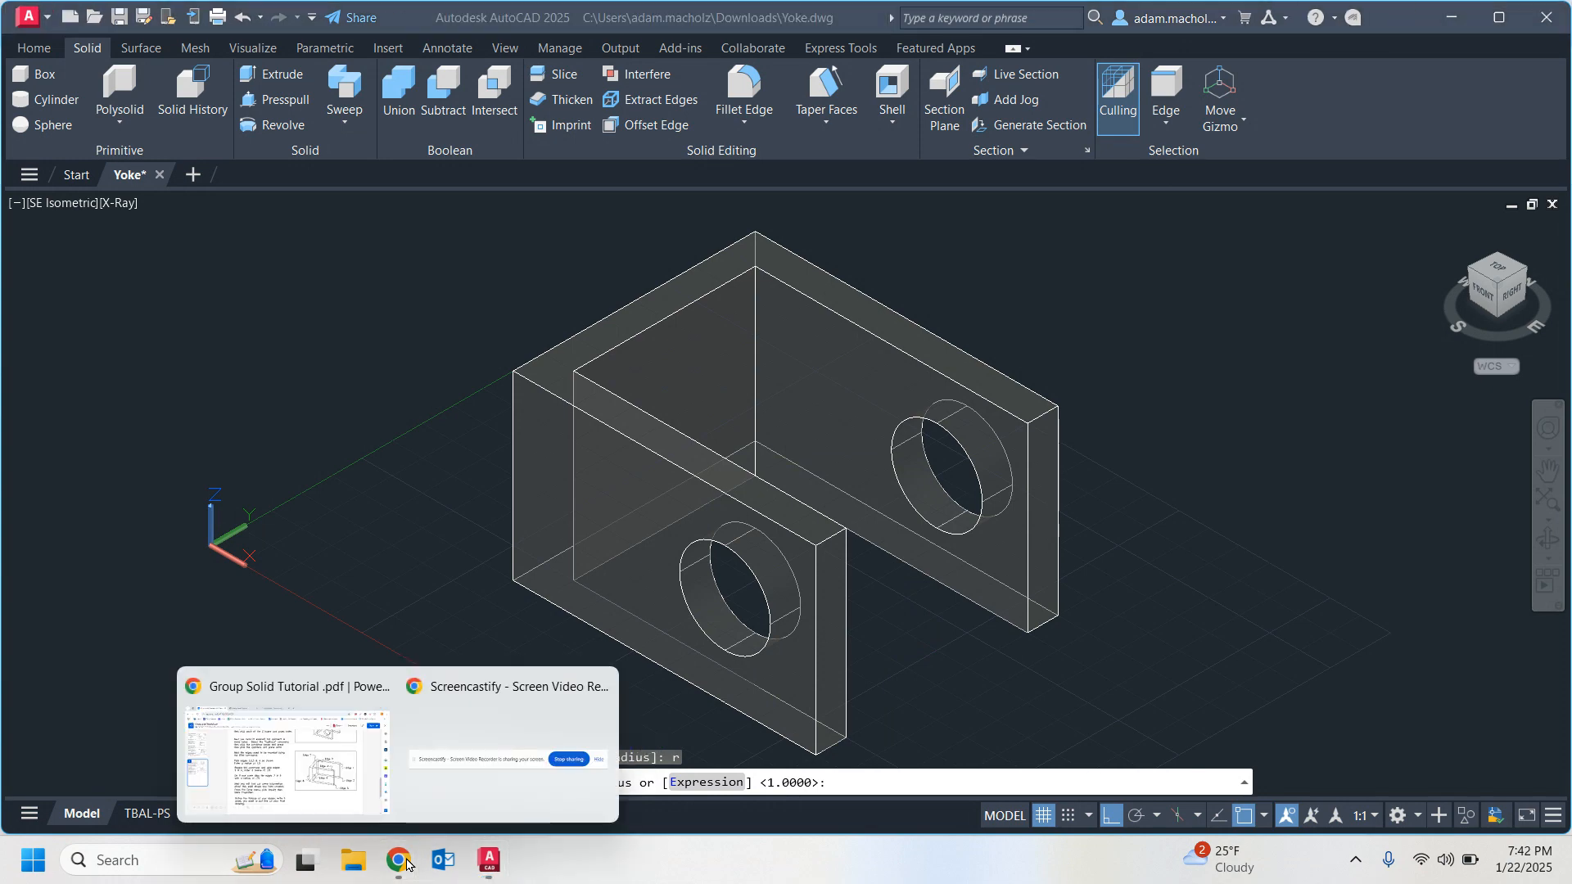
click(257, 767)
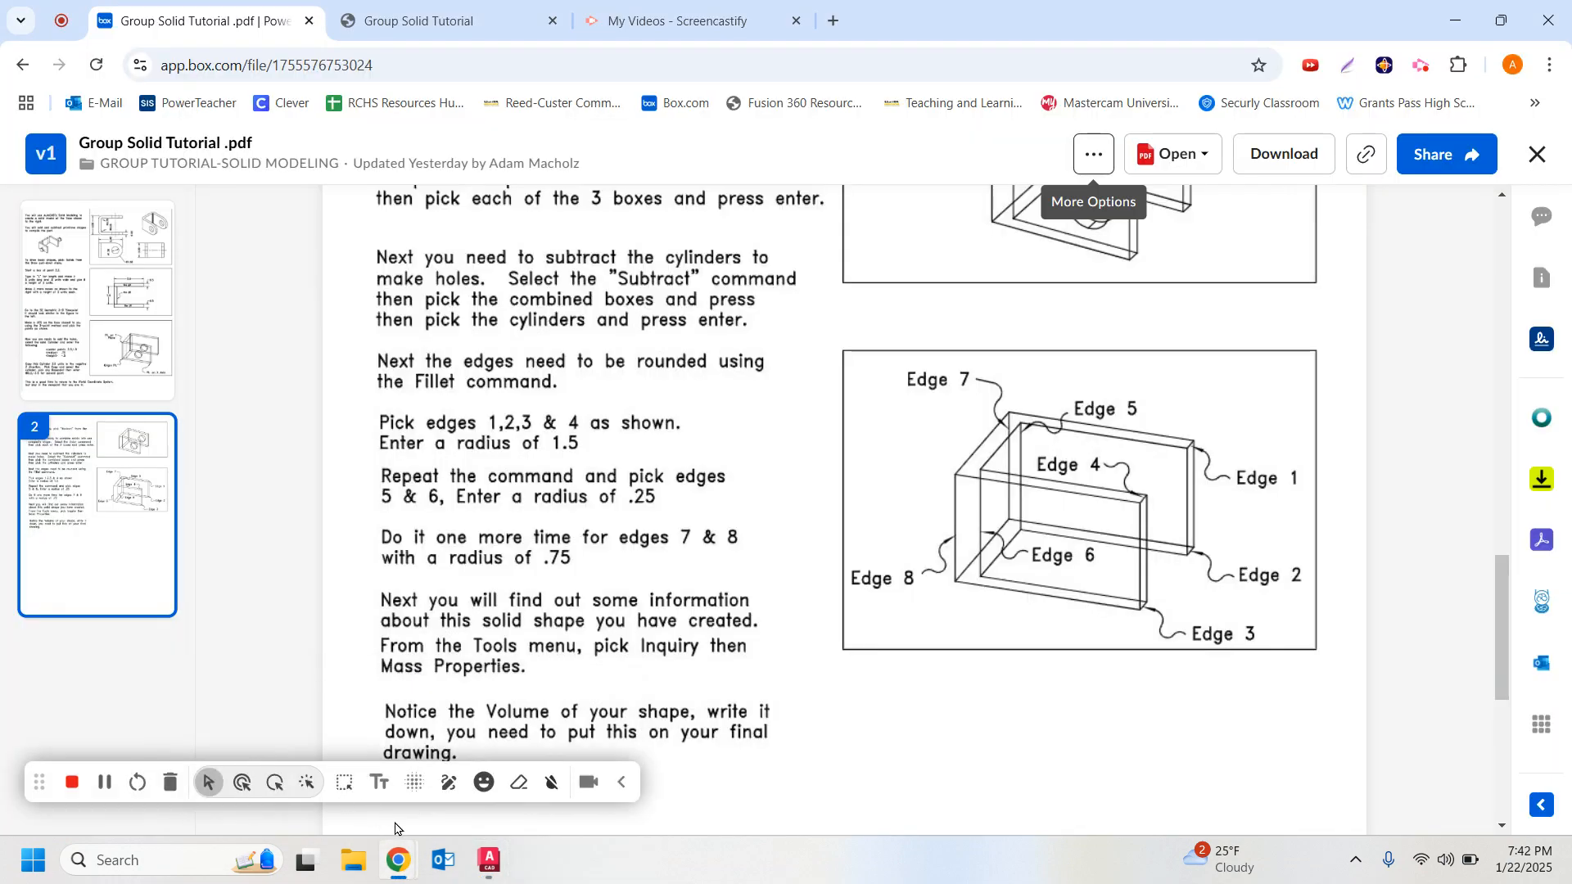
click(489, 859)
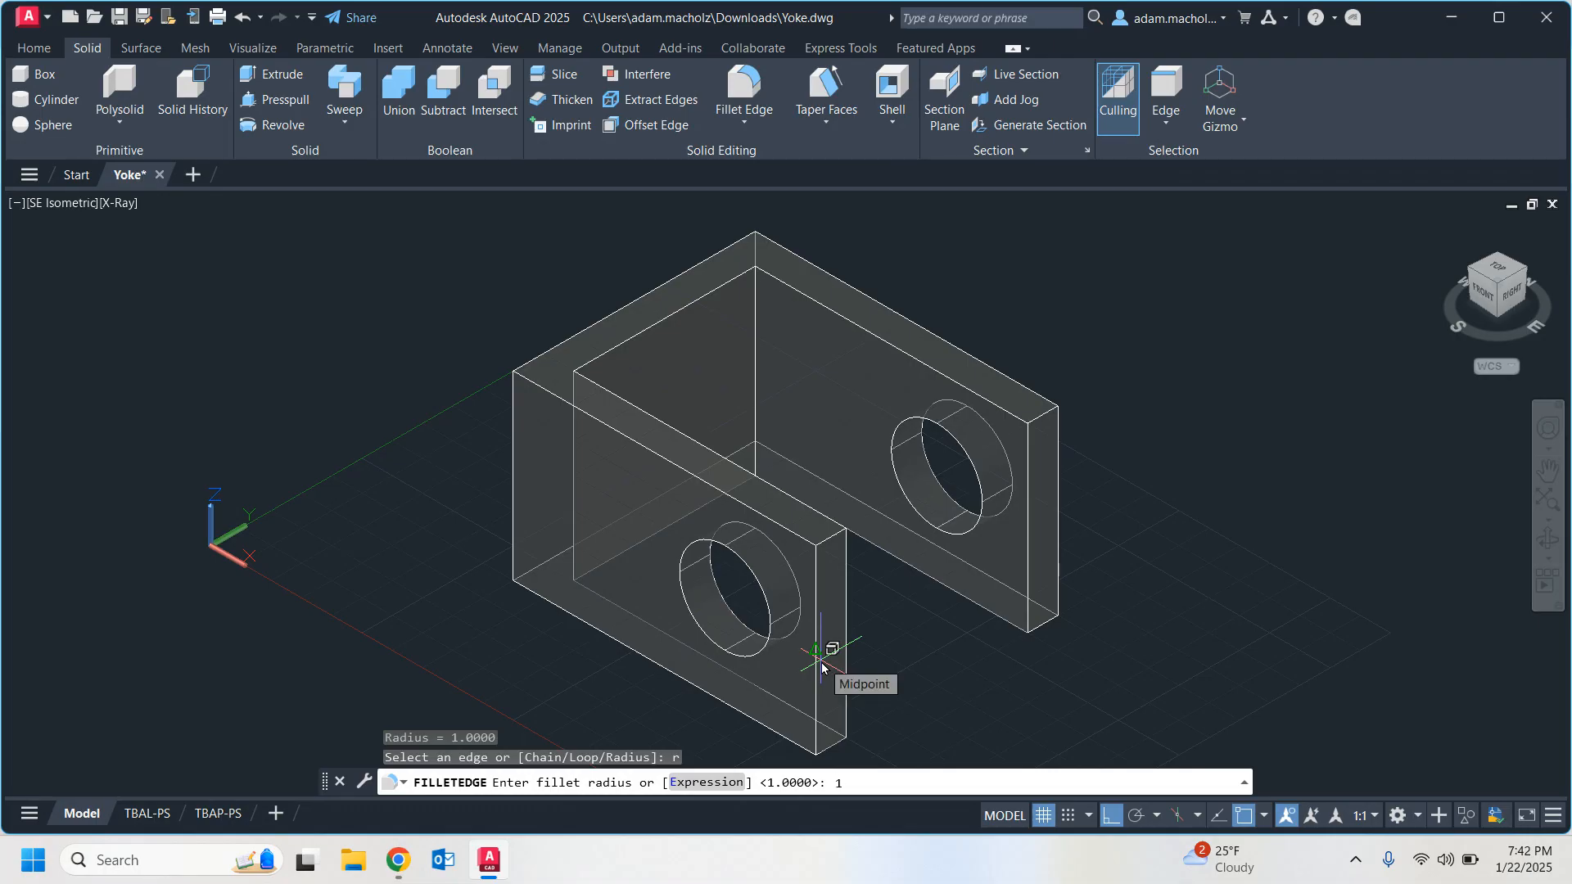
text(1.5)
key(Return)
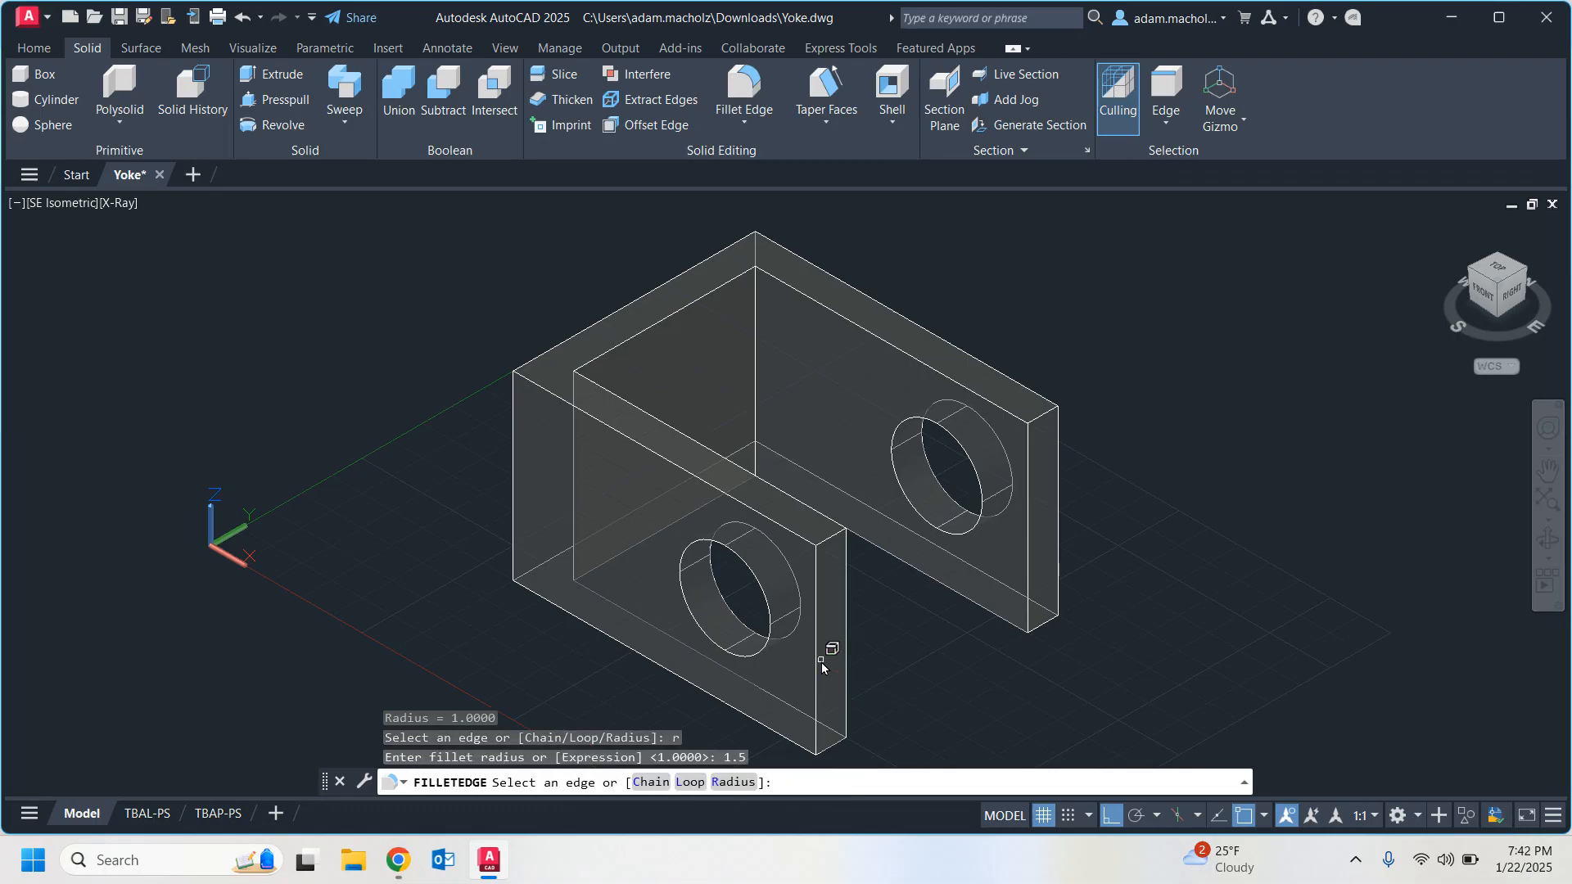
click(832, 541)
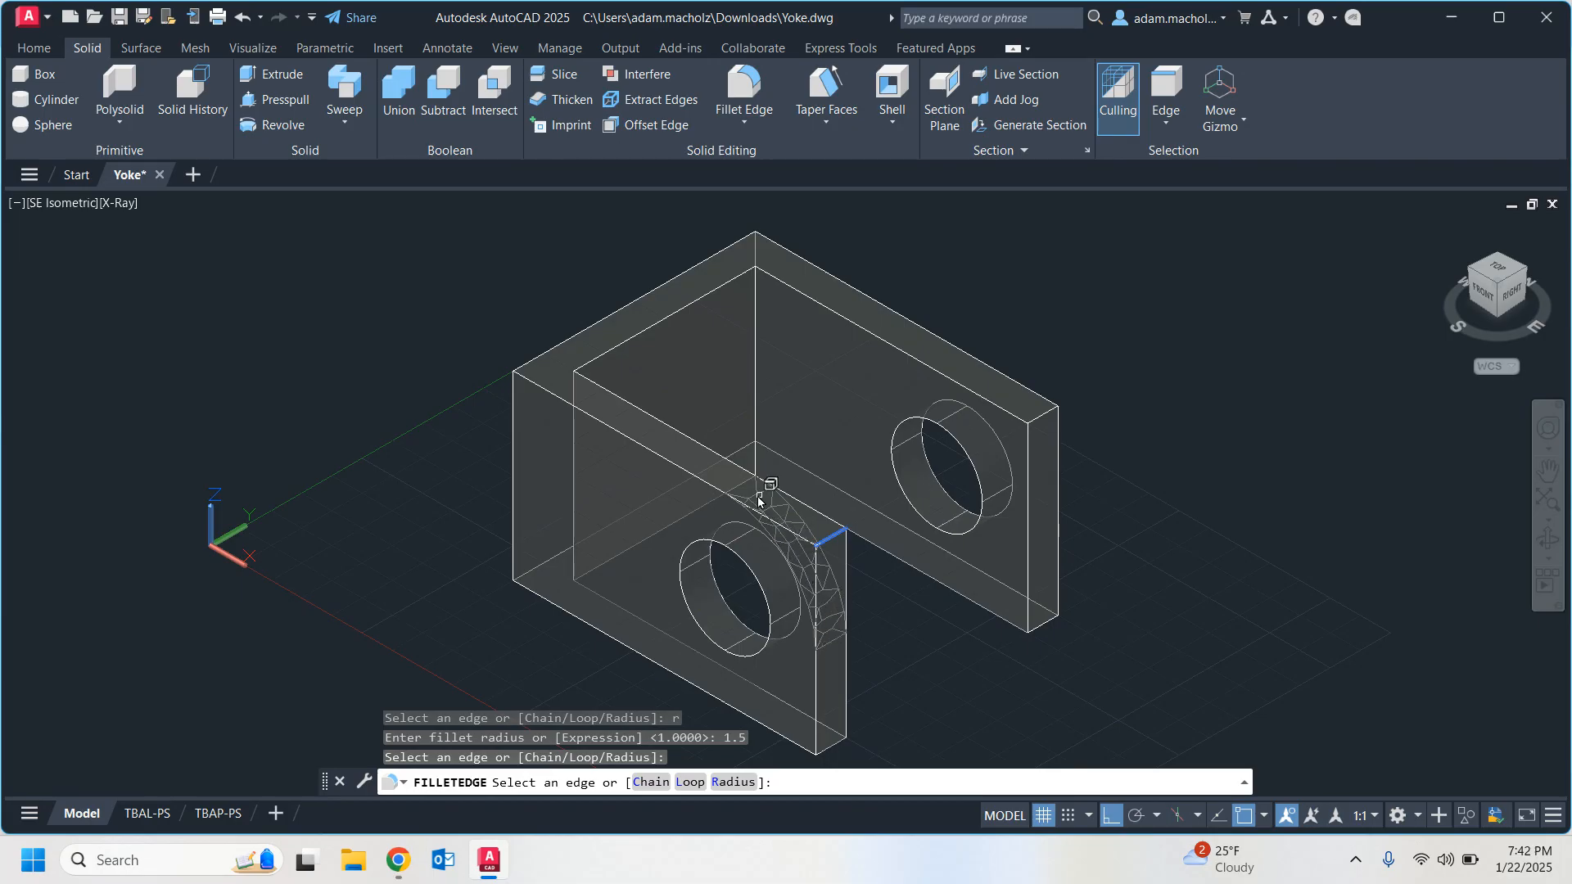
click(832, 752)
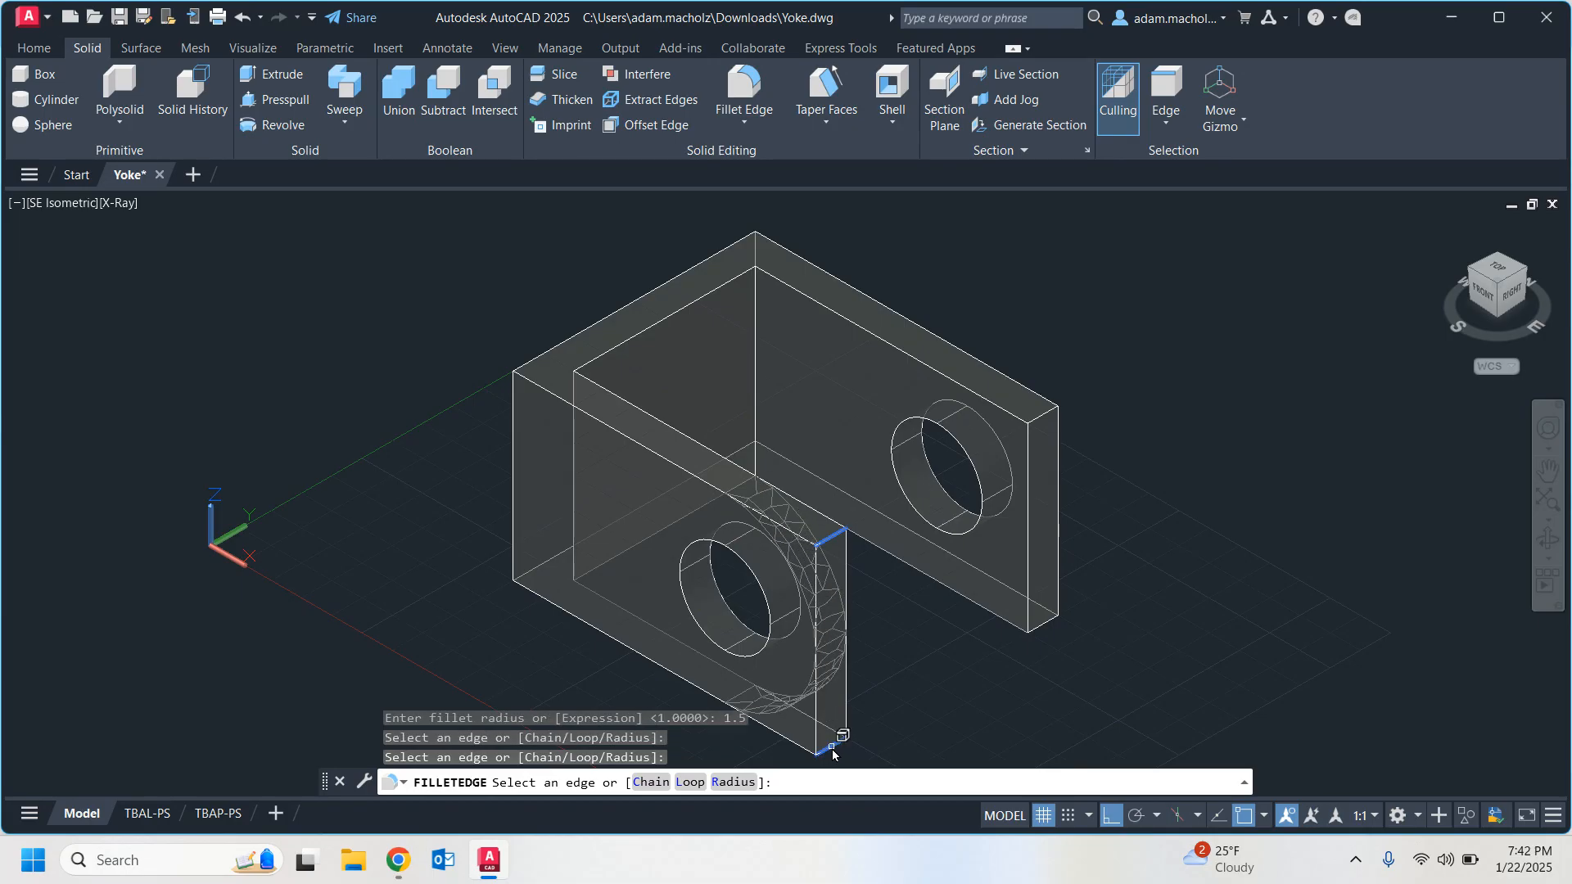
click(769, 518)
click(1040, 419)
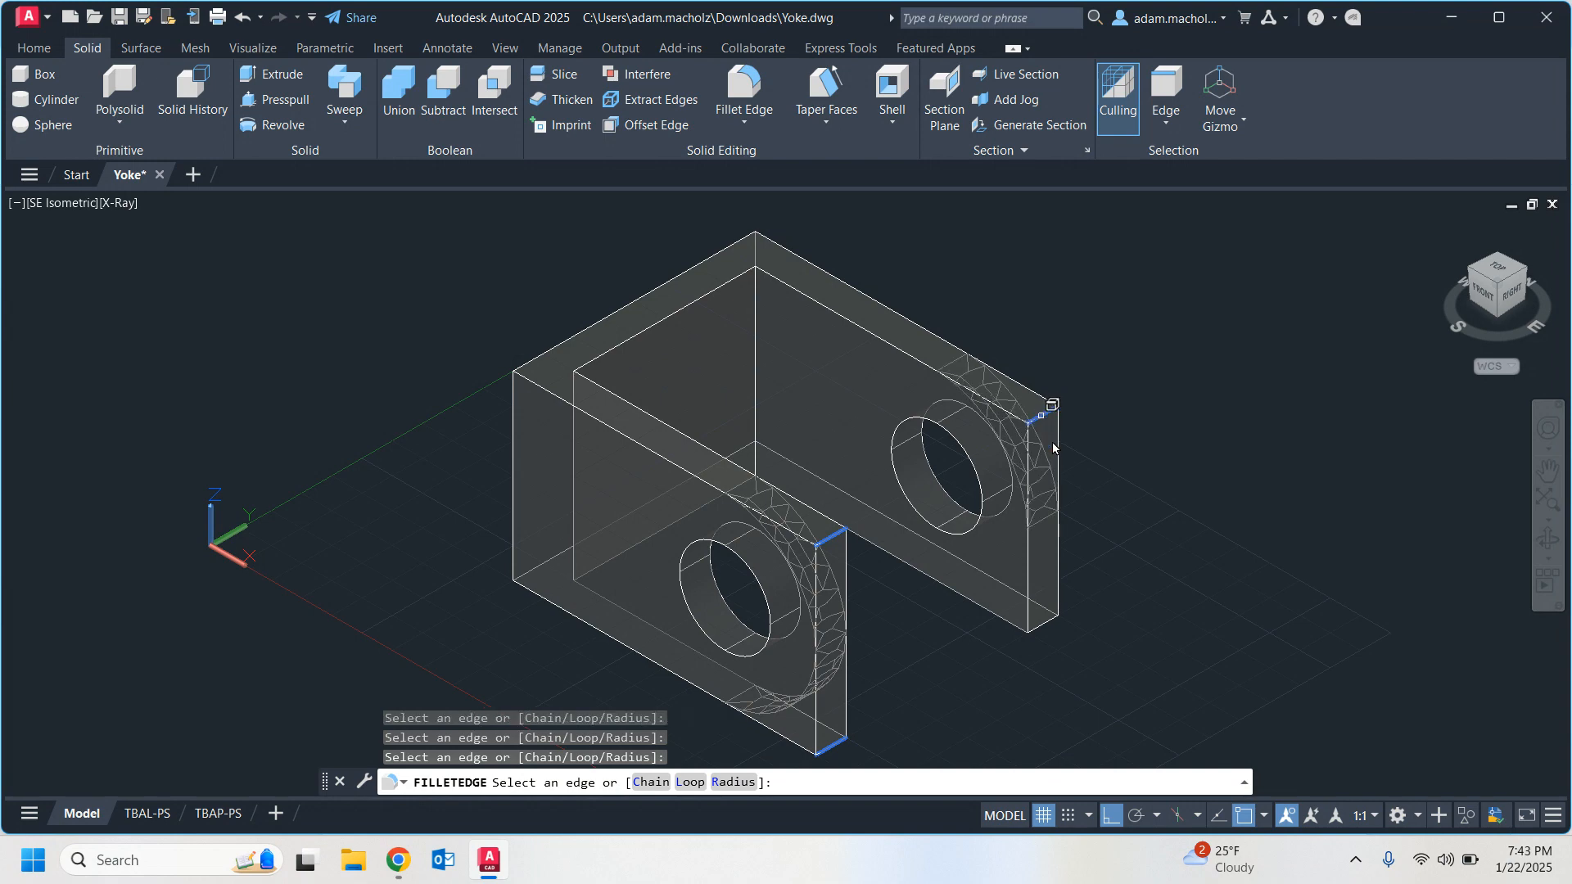
click(1043, 630)
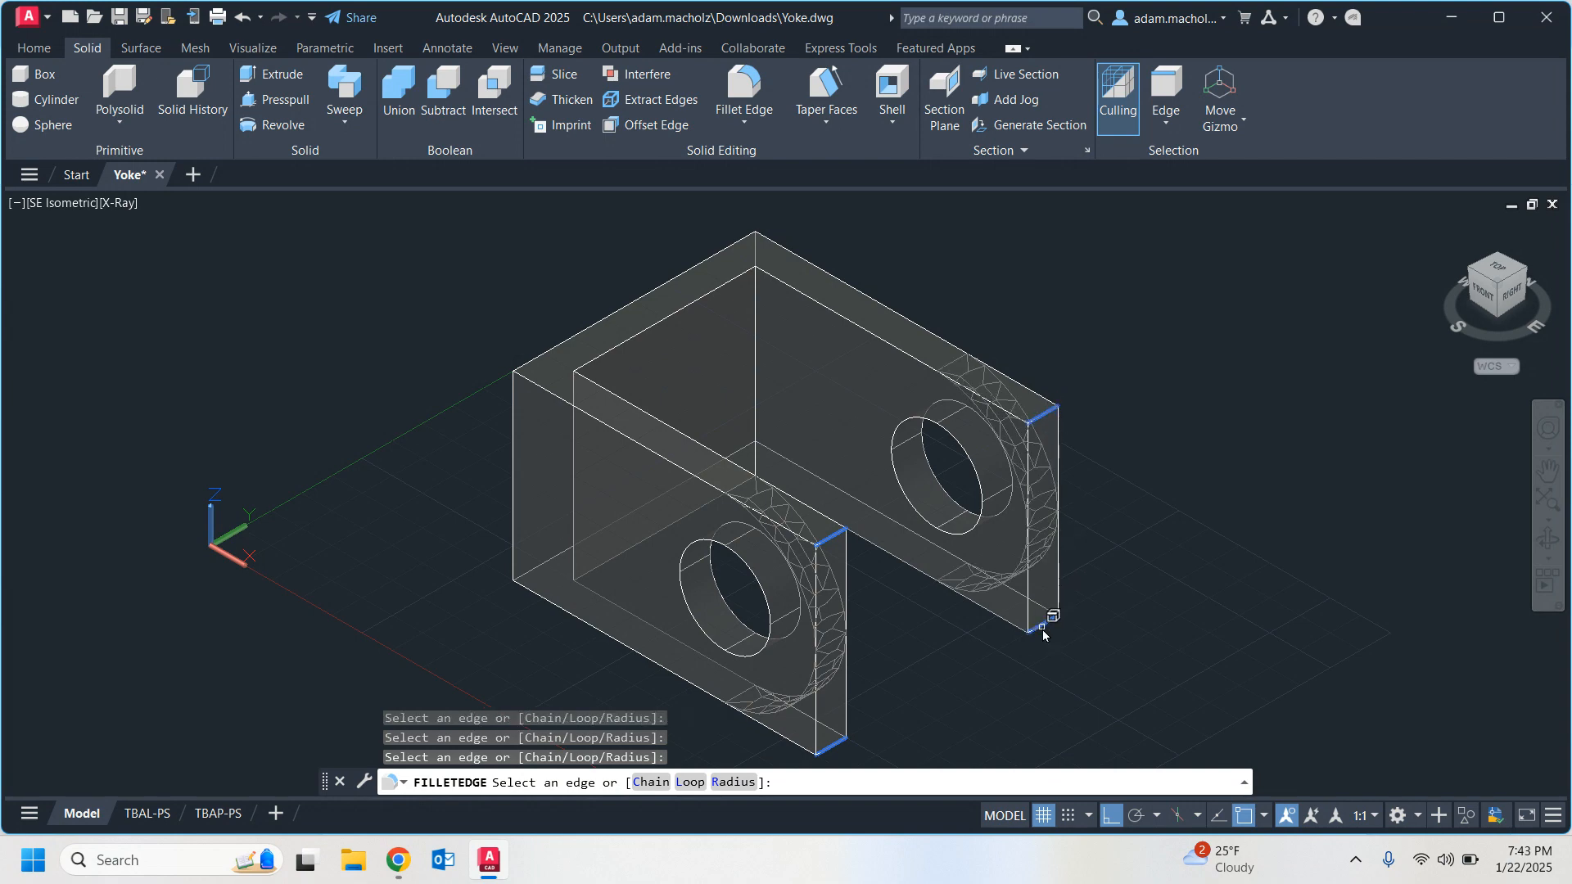
key(Return)
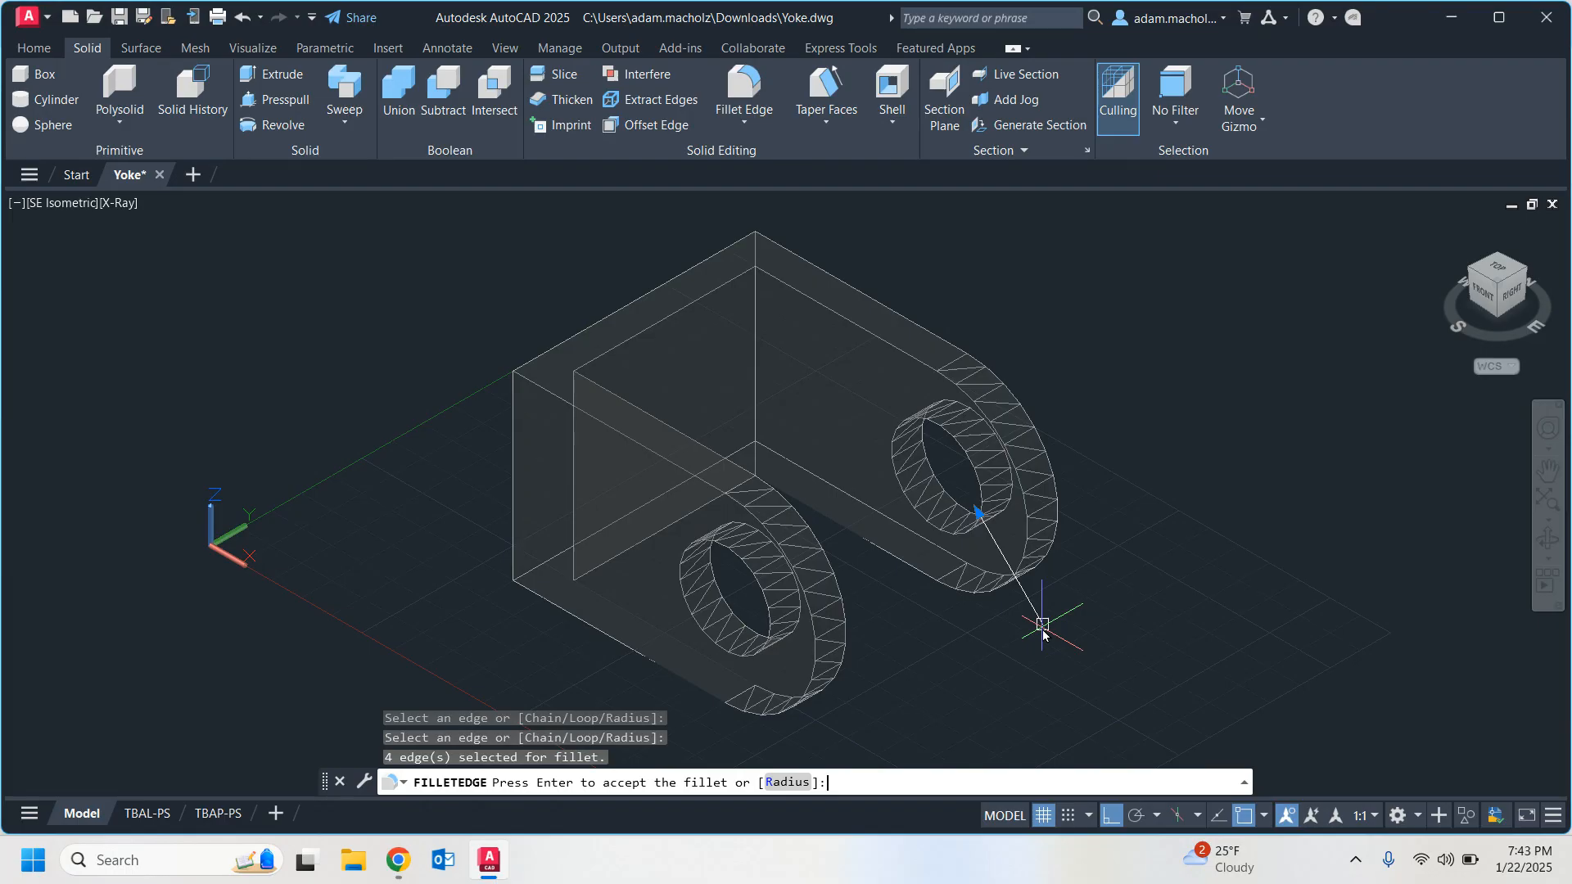
key(Return)
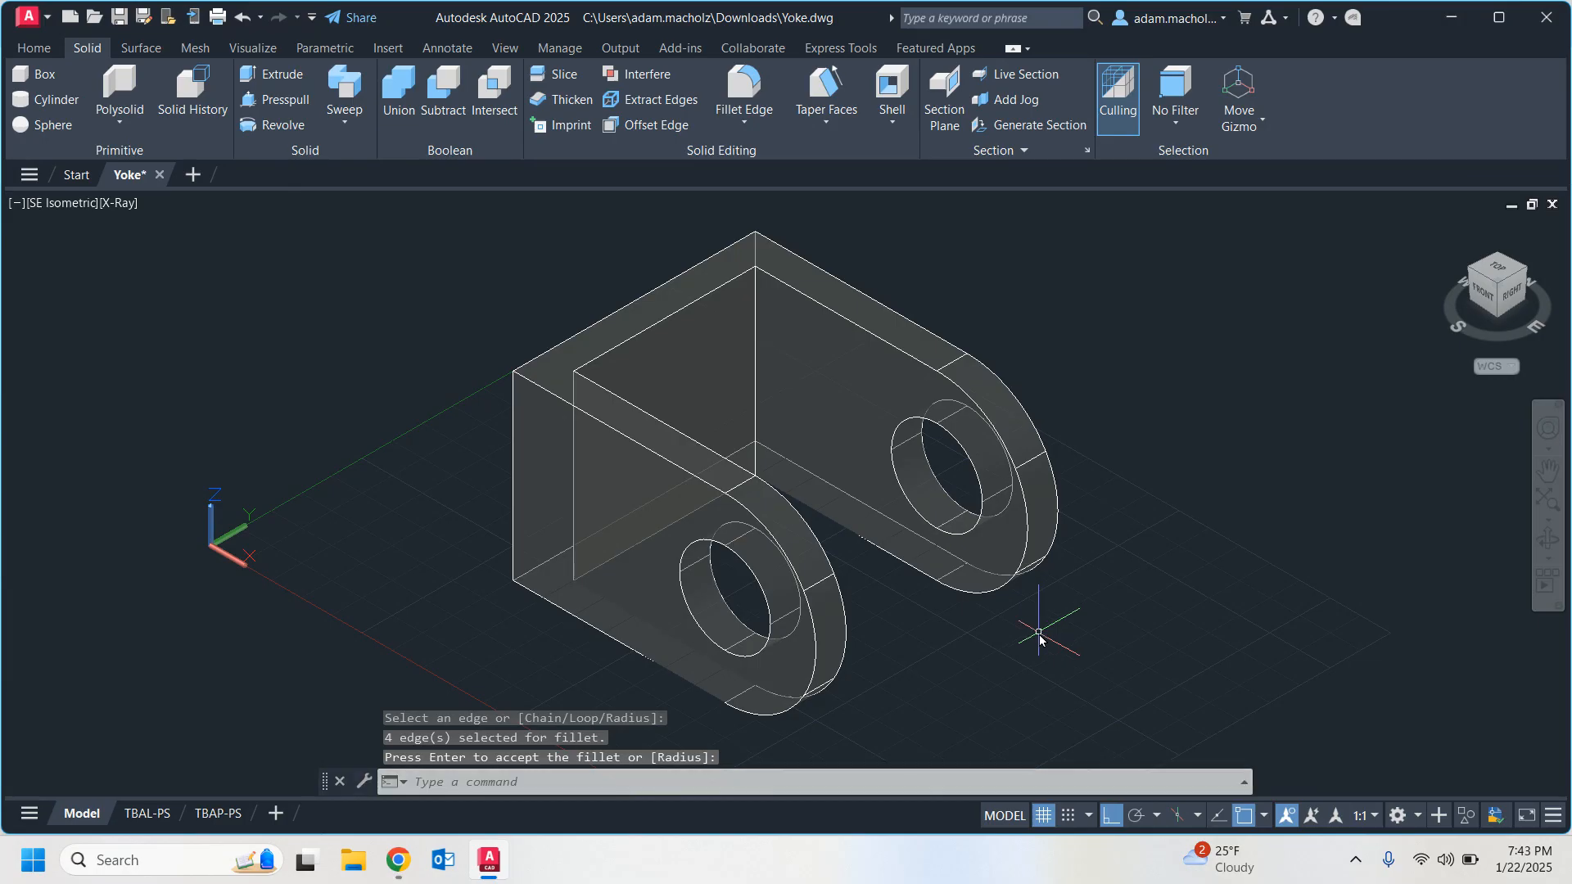
Consult the tutorial PDF in Chrome for edges 5 and 6, and start an edge fillet in AutoCAD with radius .25.
mouse_move(403, 859)
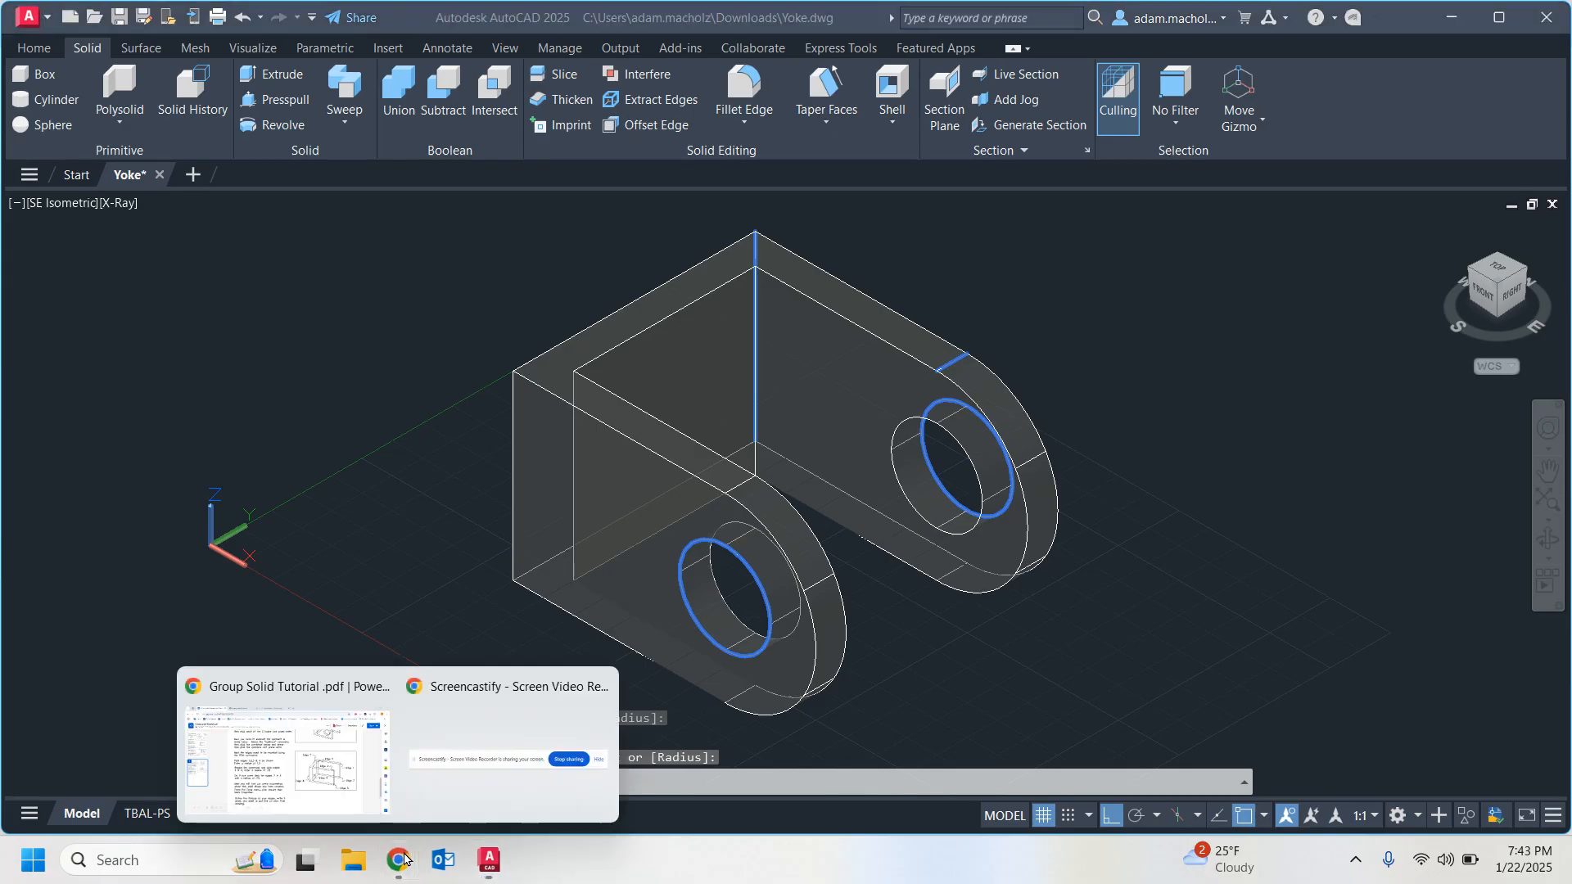
click(269, 733)
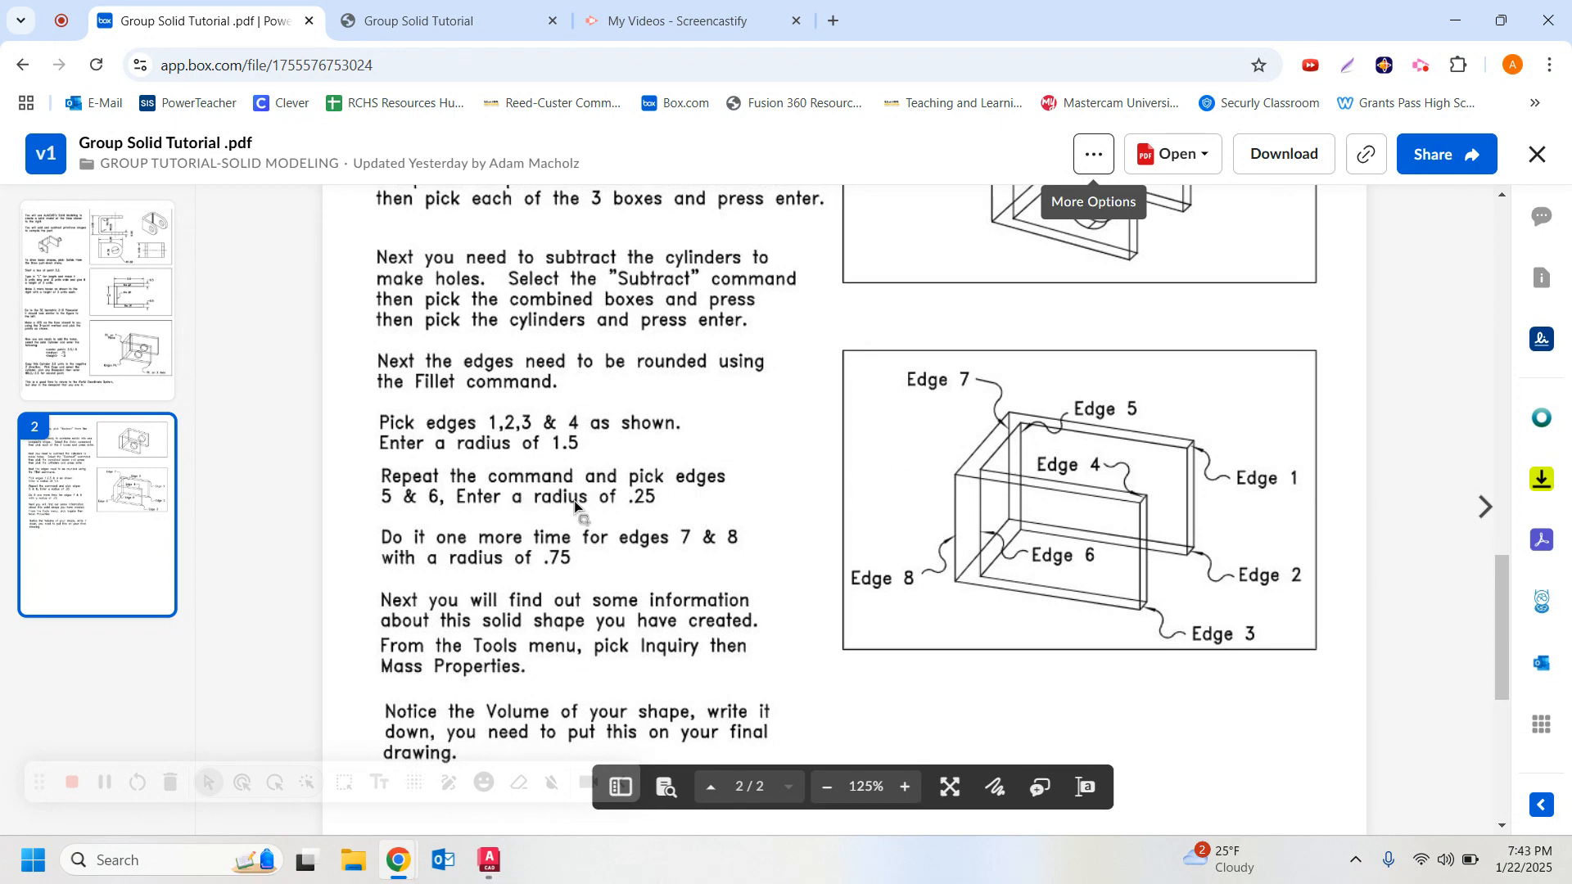
click(489, 859)
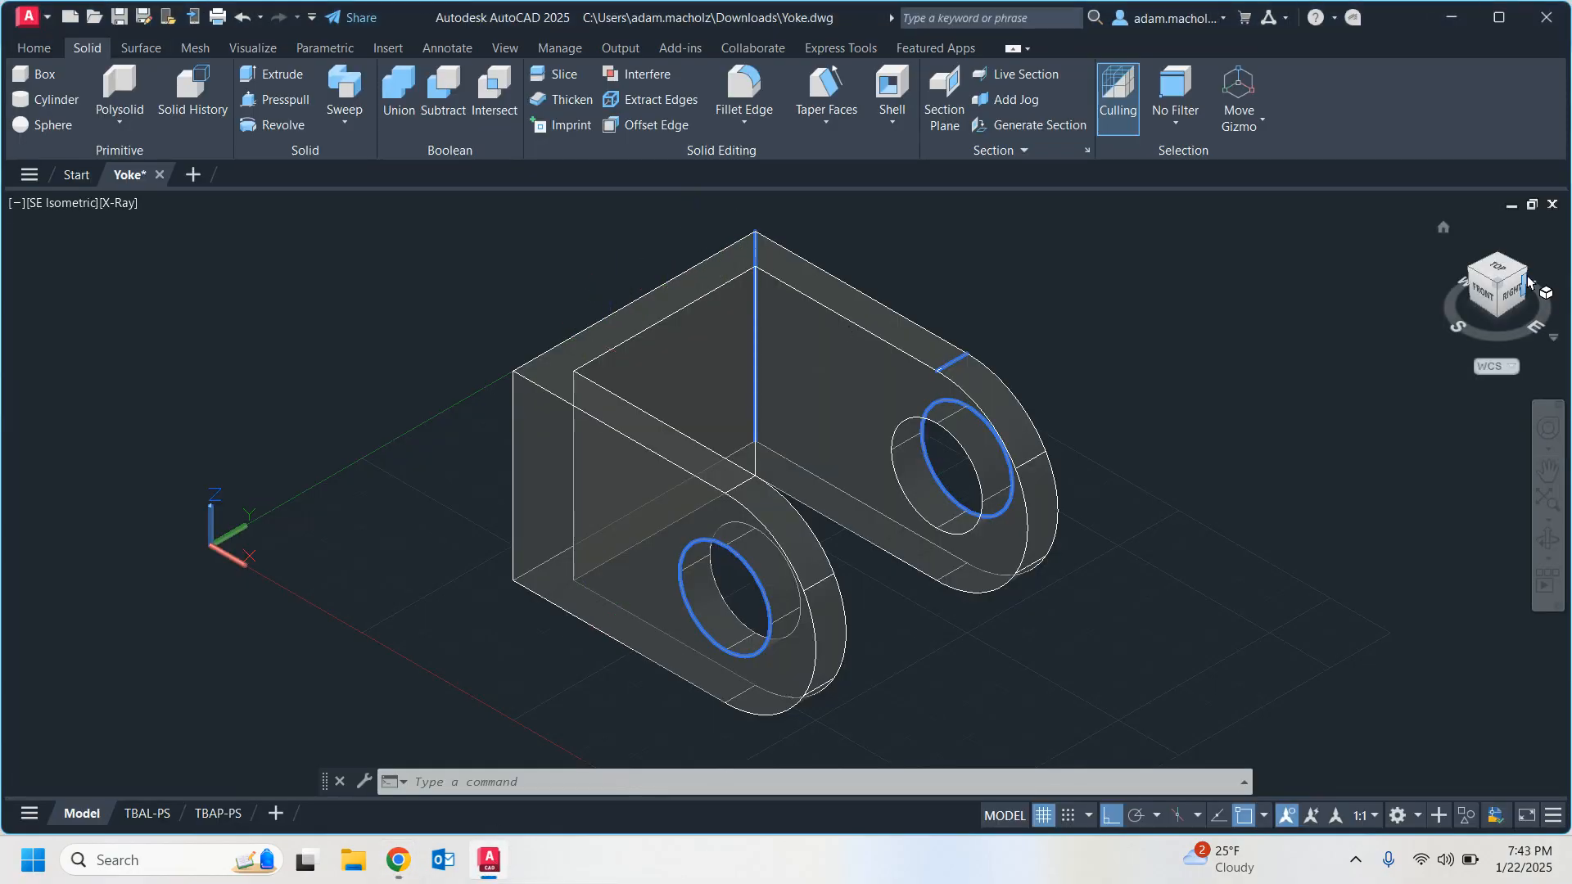
mouse_move(1511, 278)
mouse_down()
mouse_move(1404, 277)
mouse_move(1439, 286)
mouse_up()
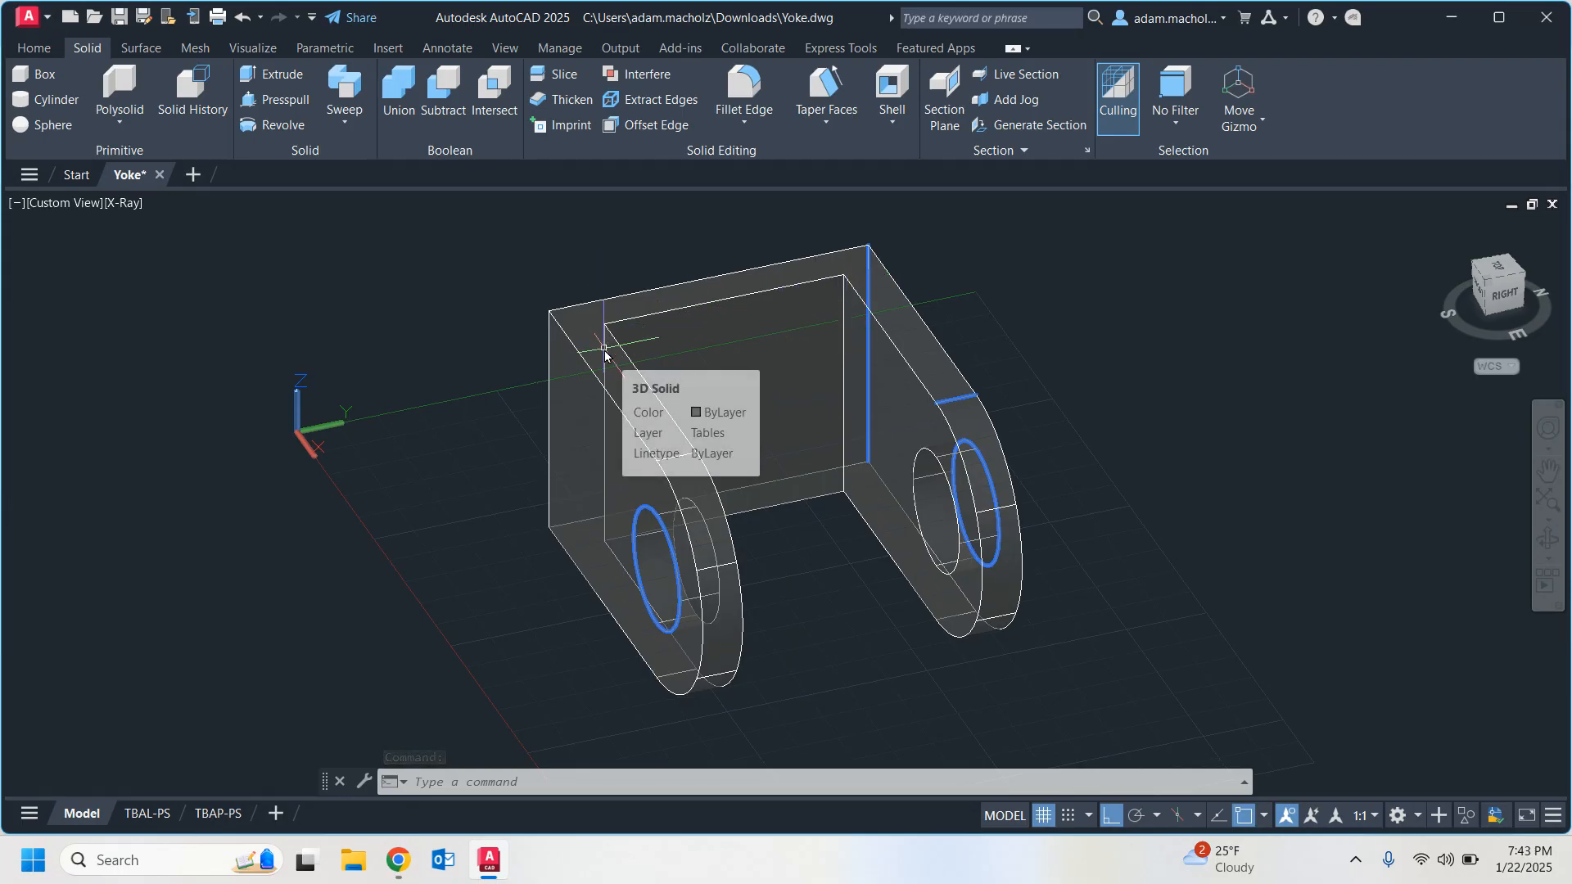
click(768, 113)
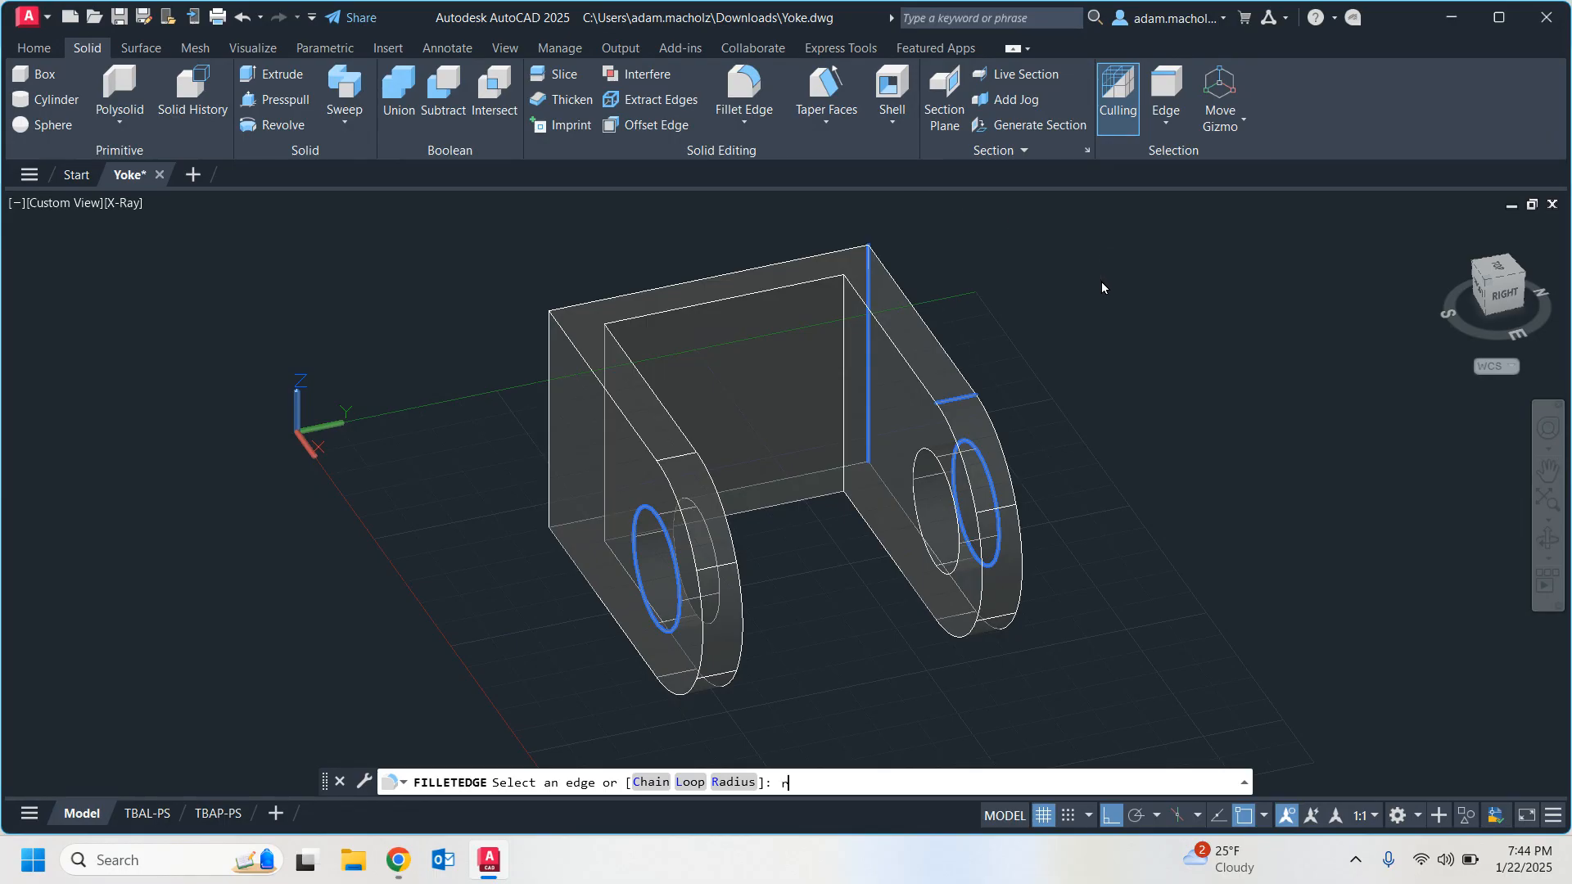
text(r)
key(Return)
text(.2)
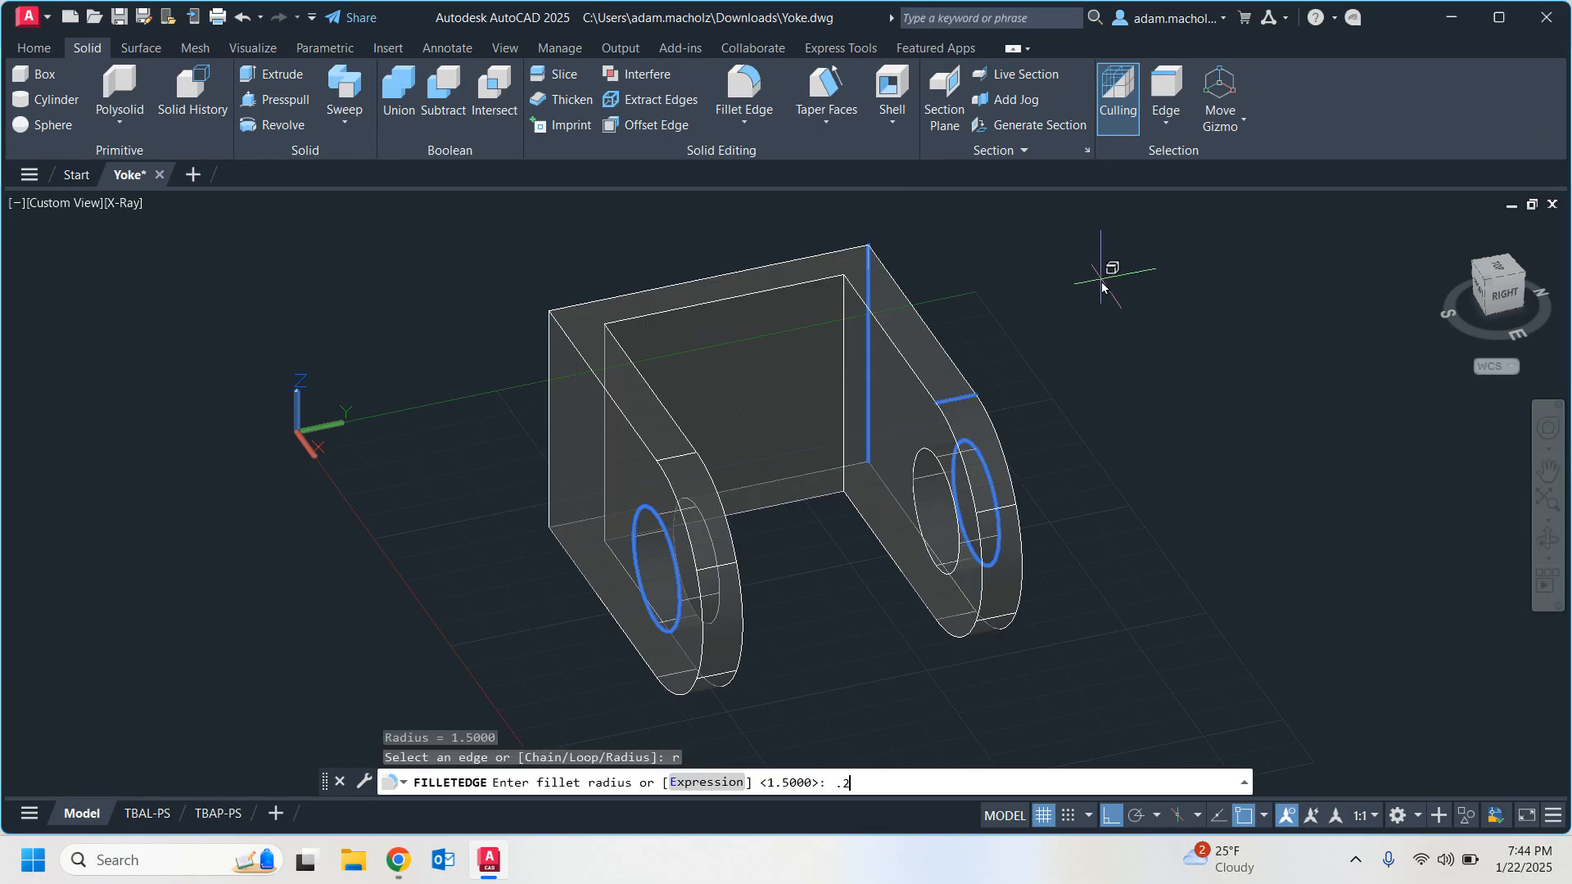
text(5)
mouse_move(394, 868)
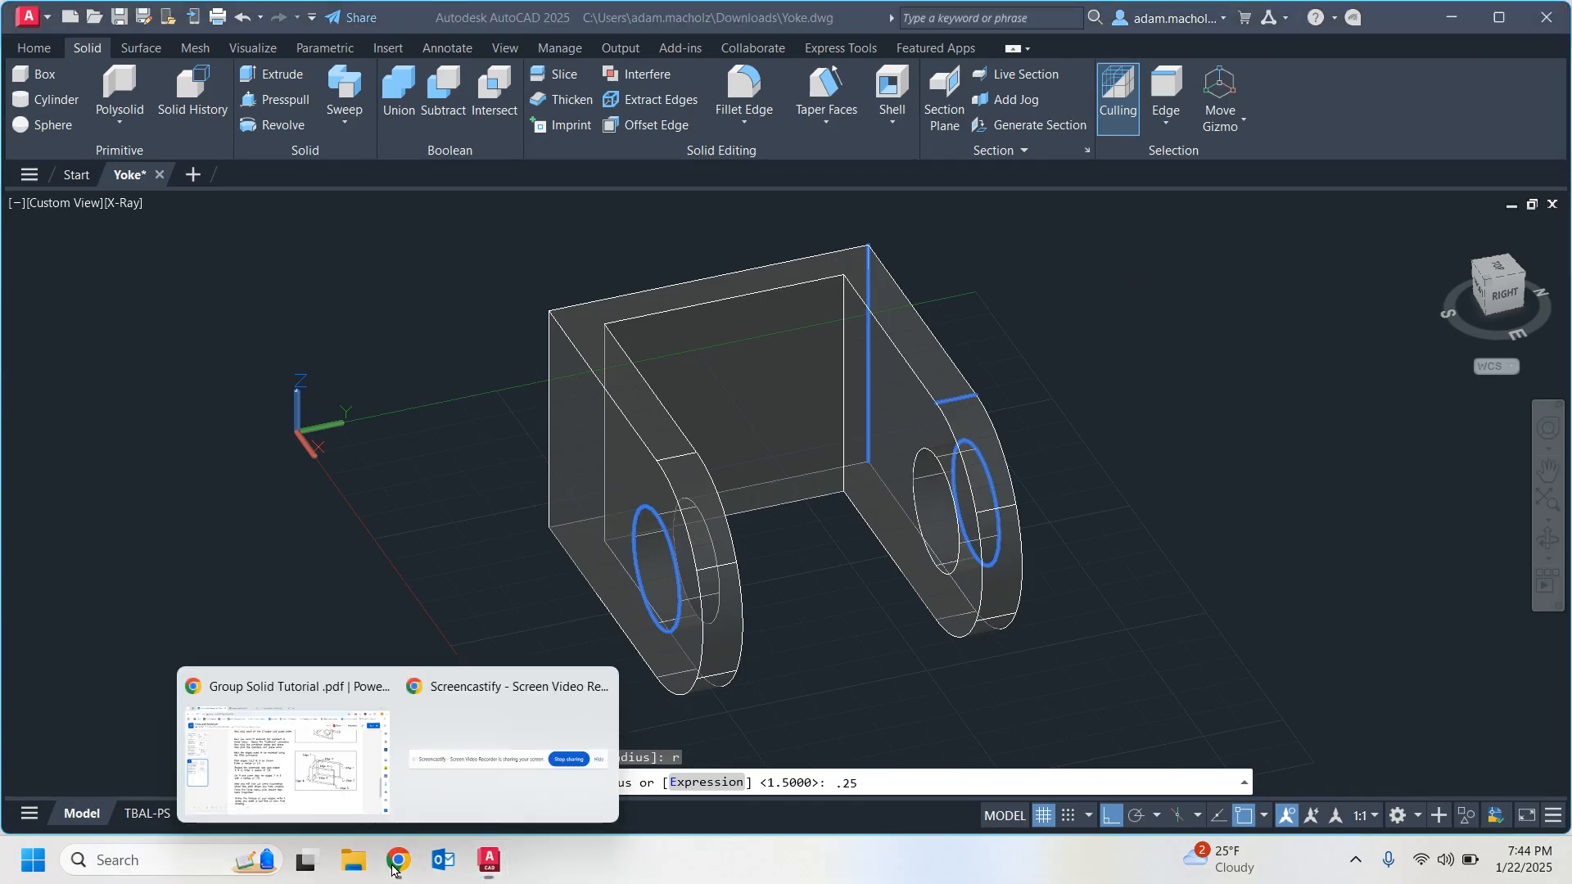
click(312, 765)
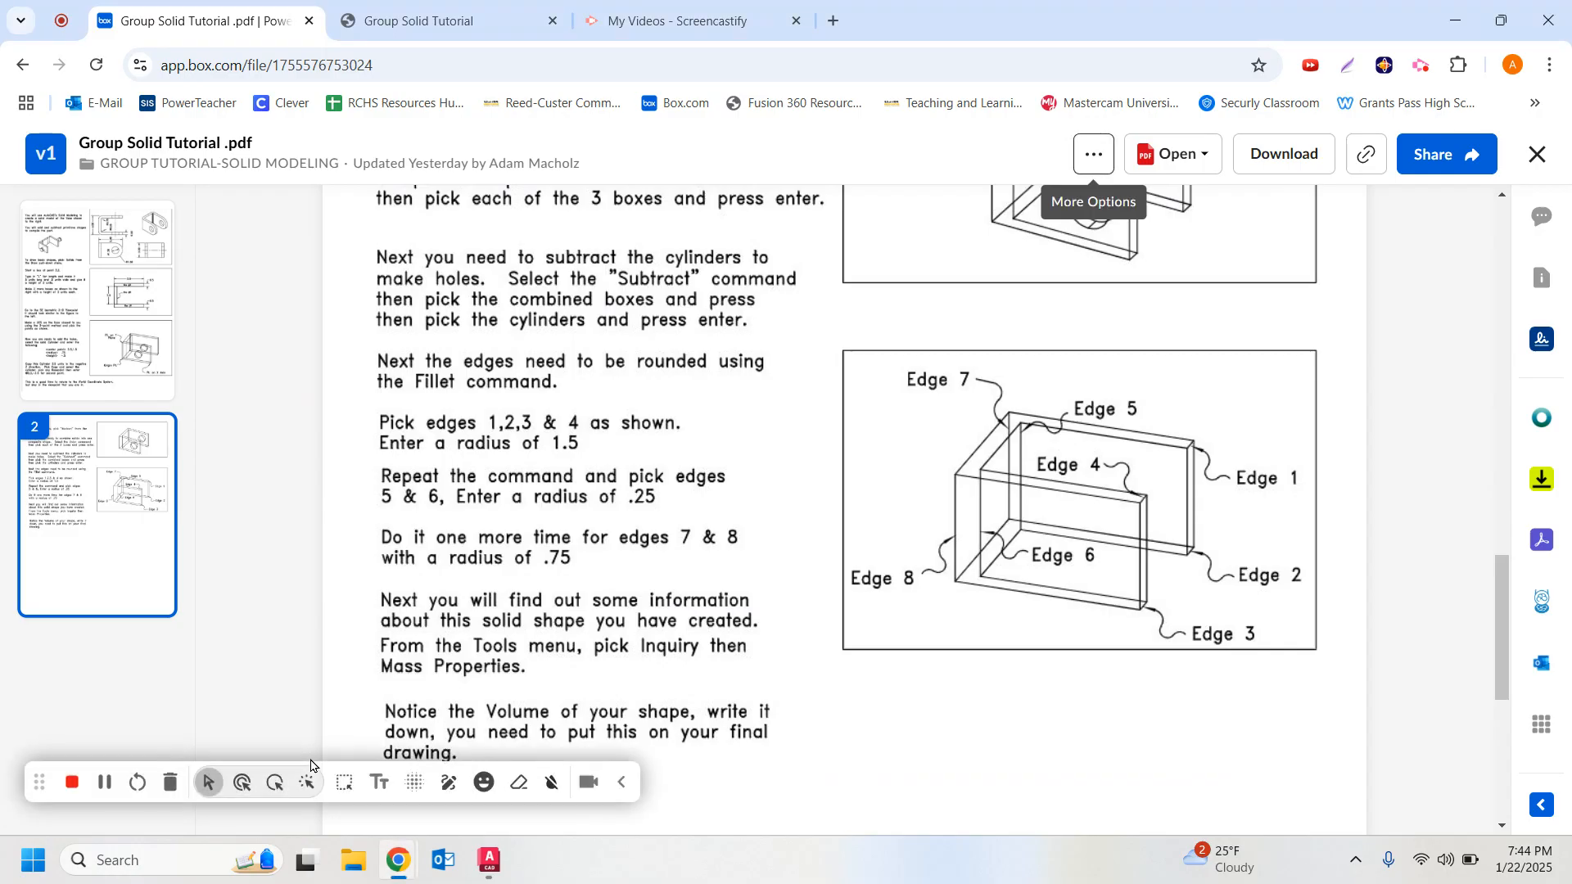
mouse_move(492, 862)
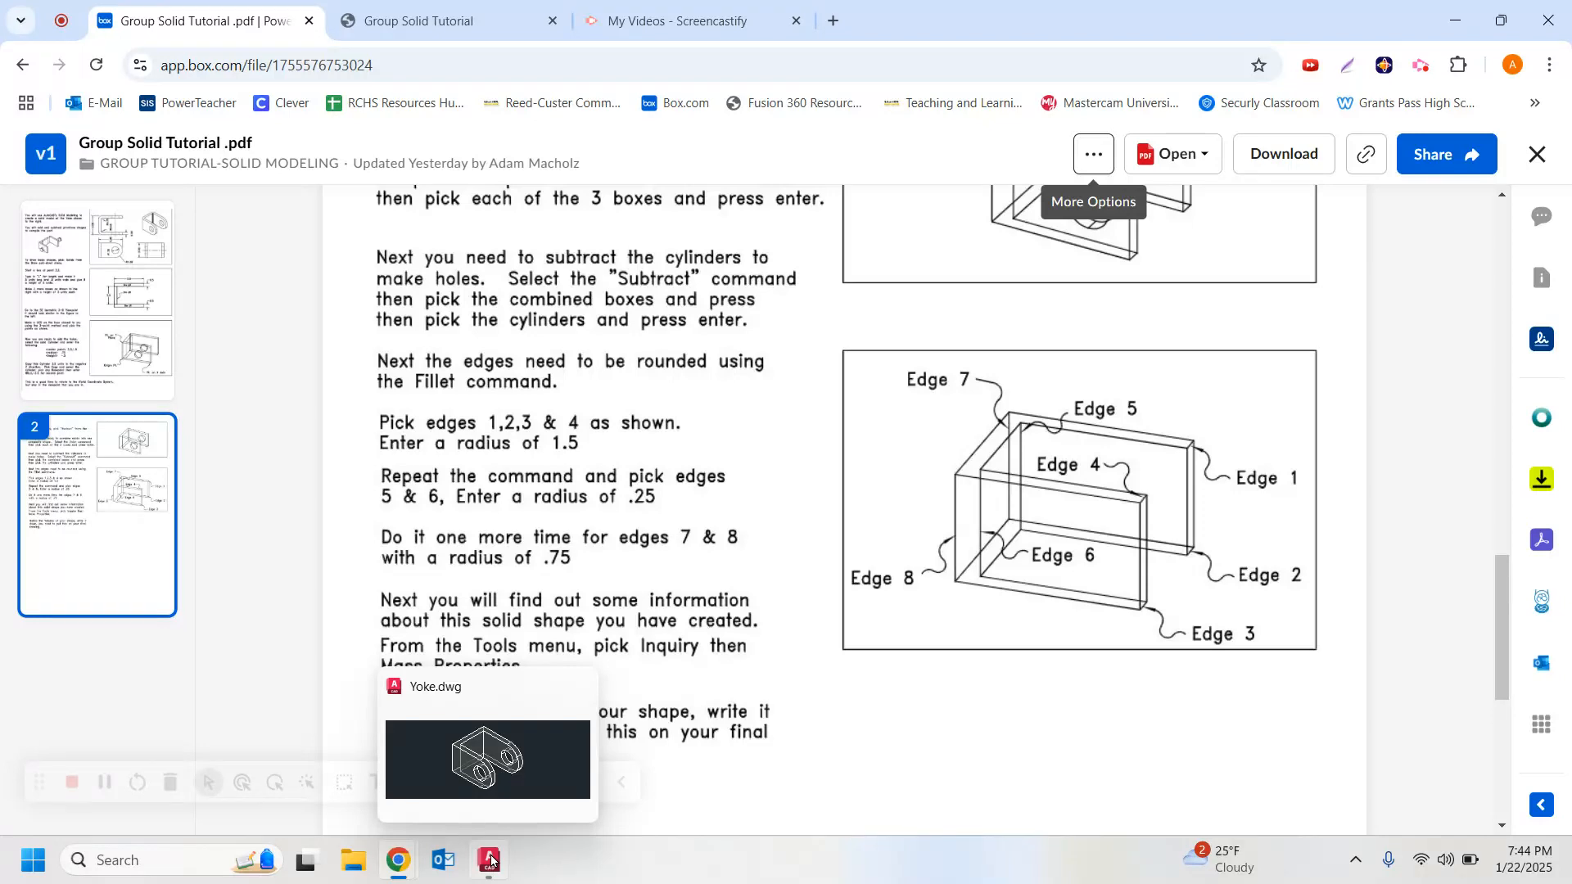
click(490, 860)
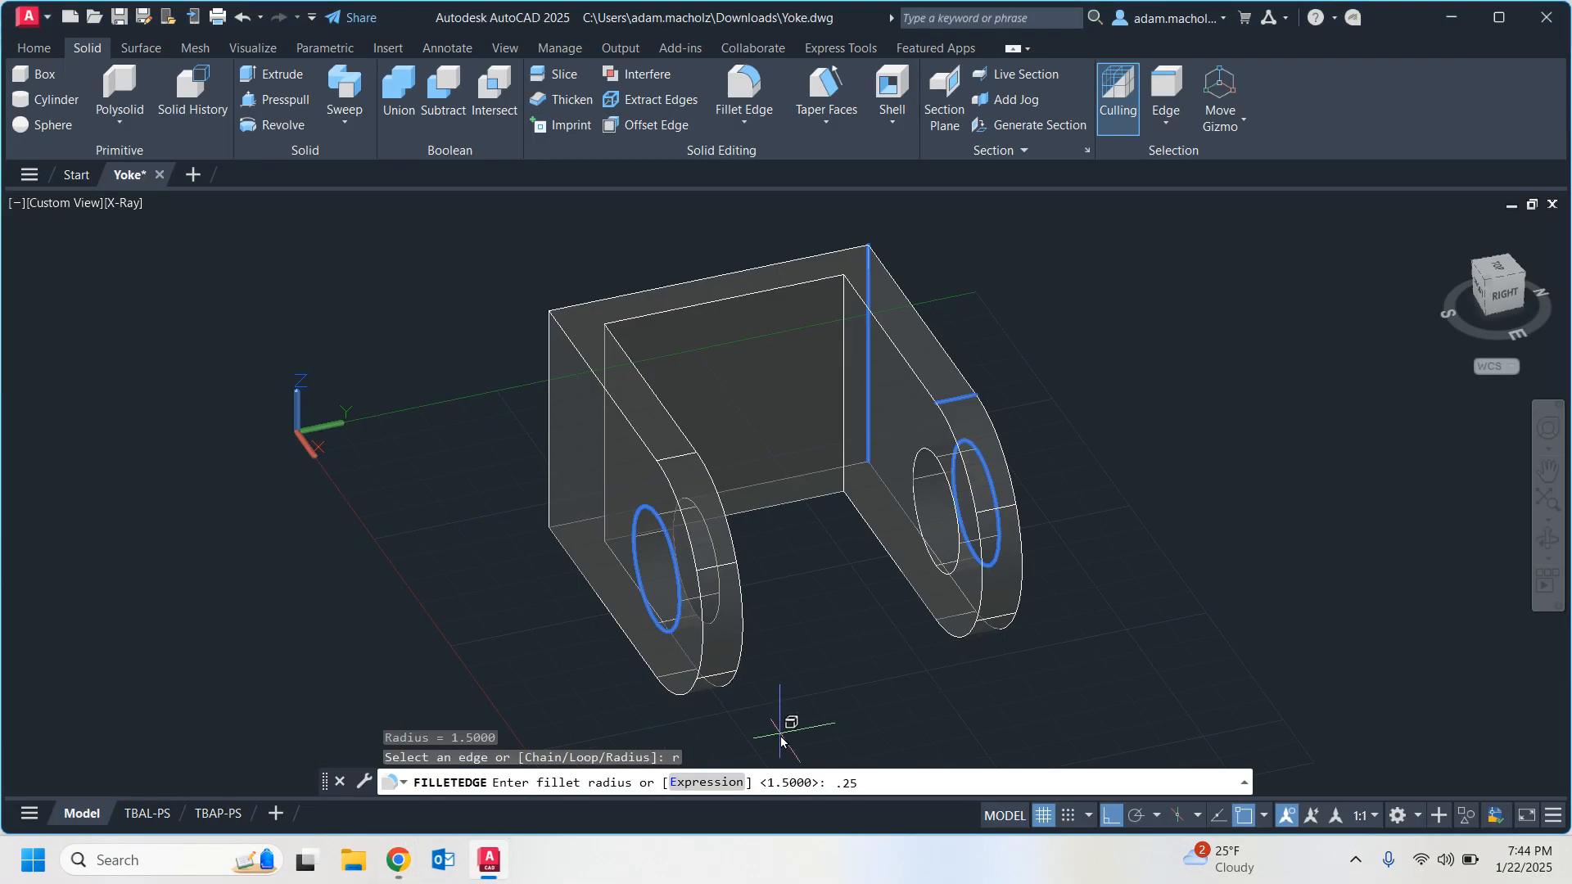
key(Return)
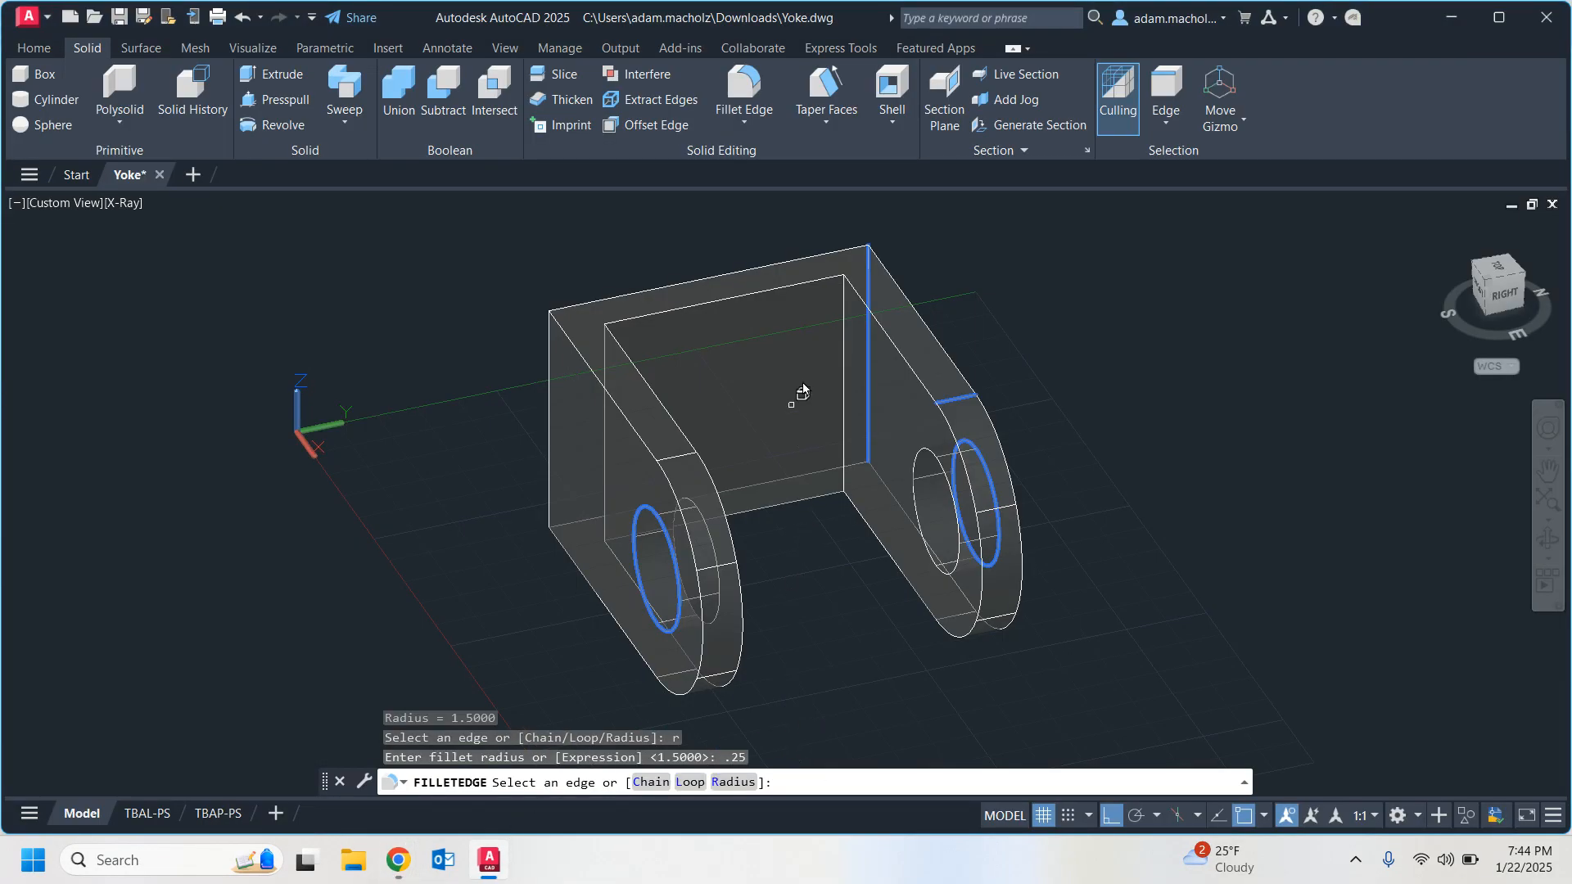
Fillet the two inner vertical corner edges of the yoke, checking the rounded corners from the top before accepting.
click(845, 375)
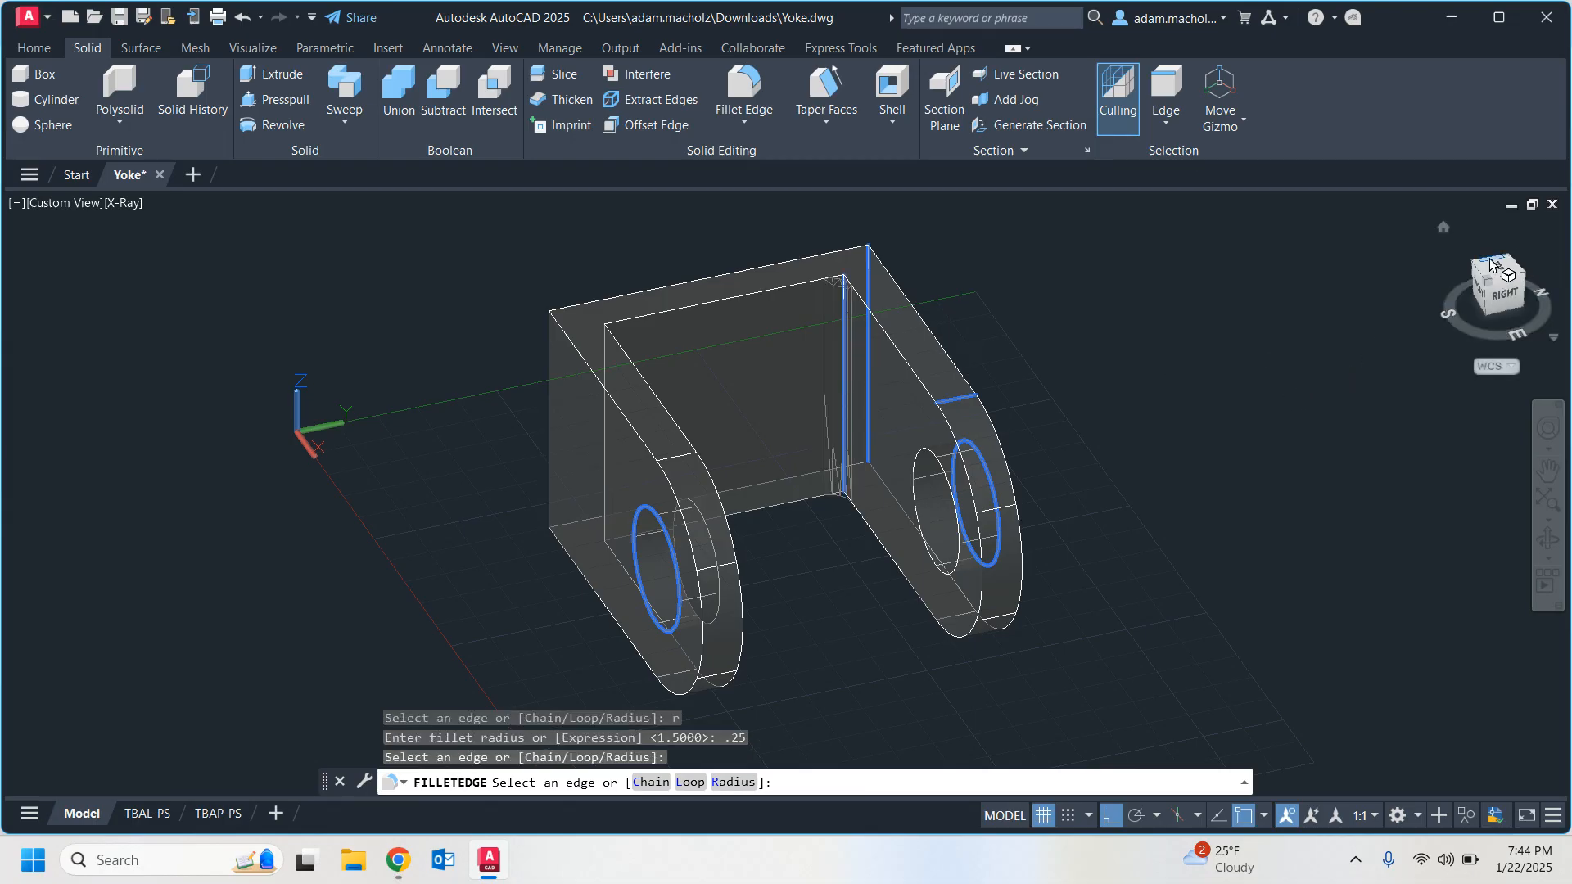
drag(1517, 281, 1338, 267)
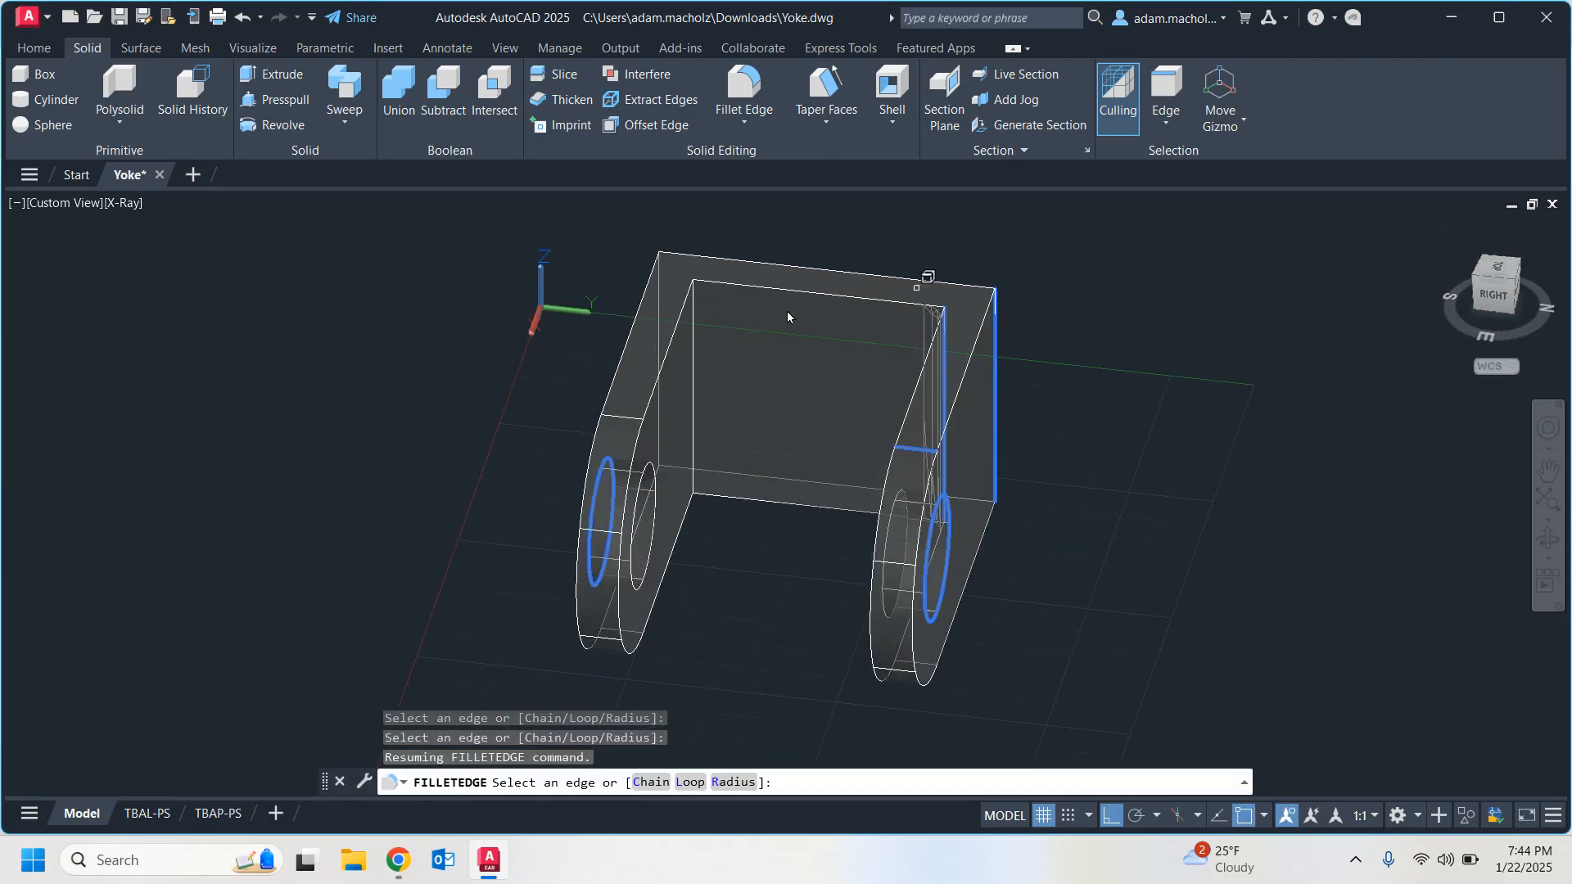
click(693, 346)
key(Return)
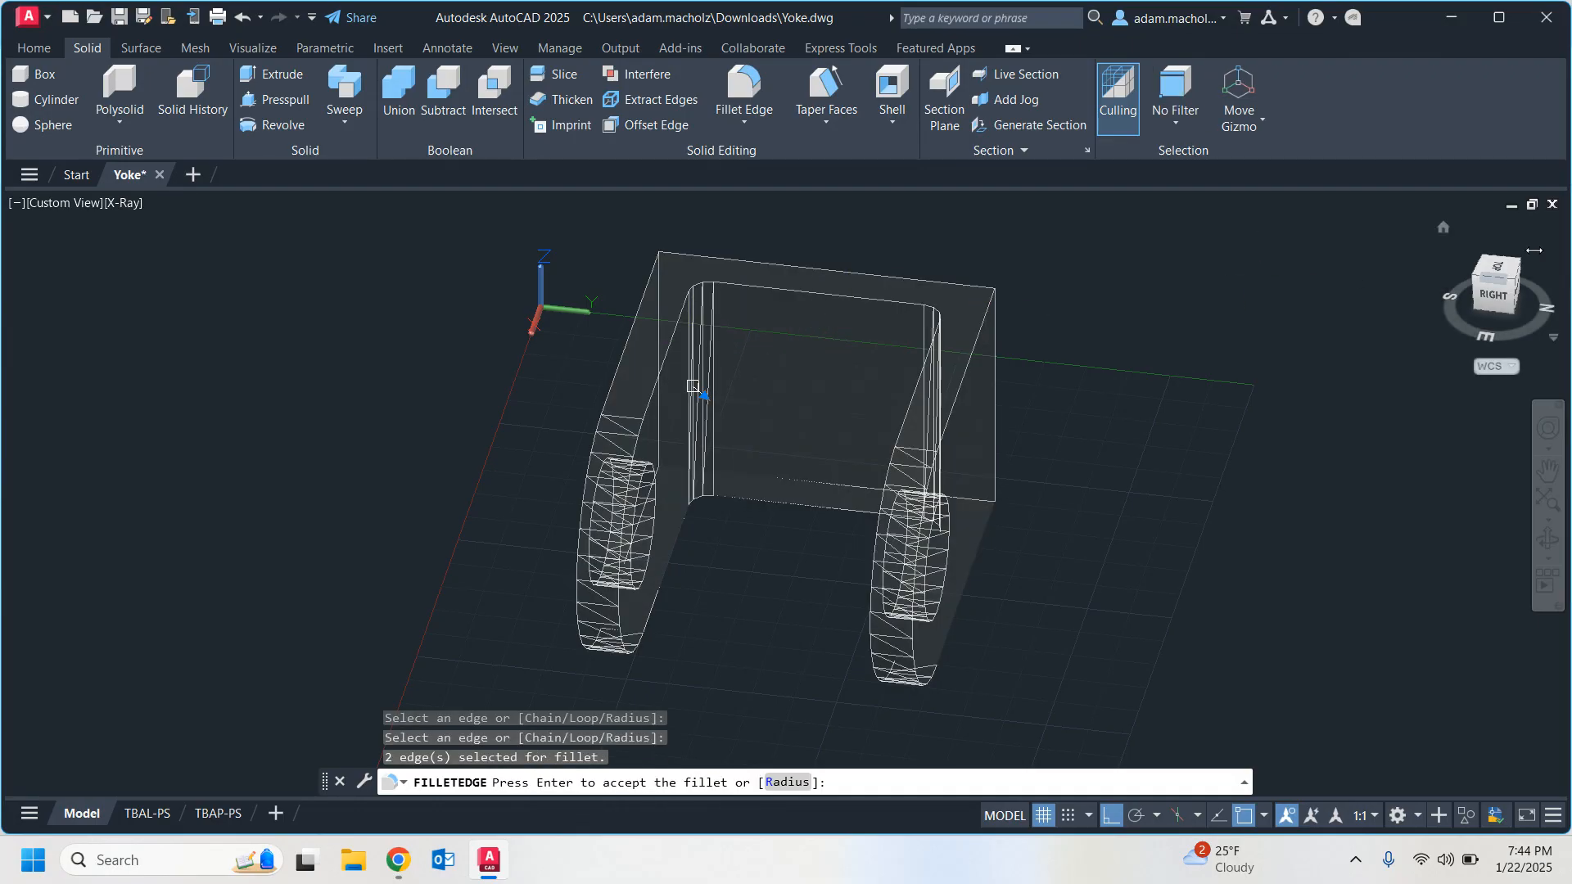
click(1499, 269)
click(1548, 471)
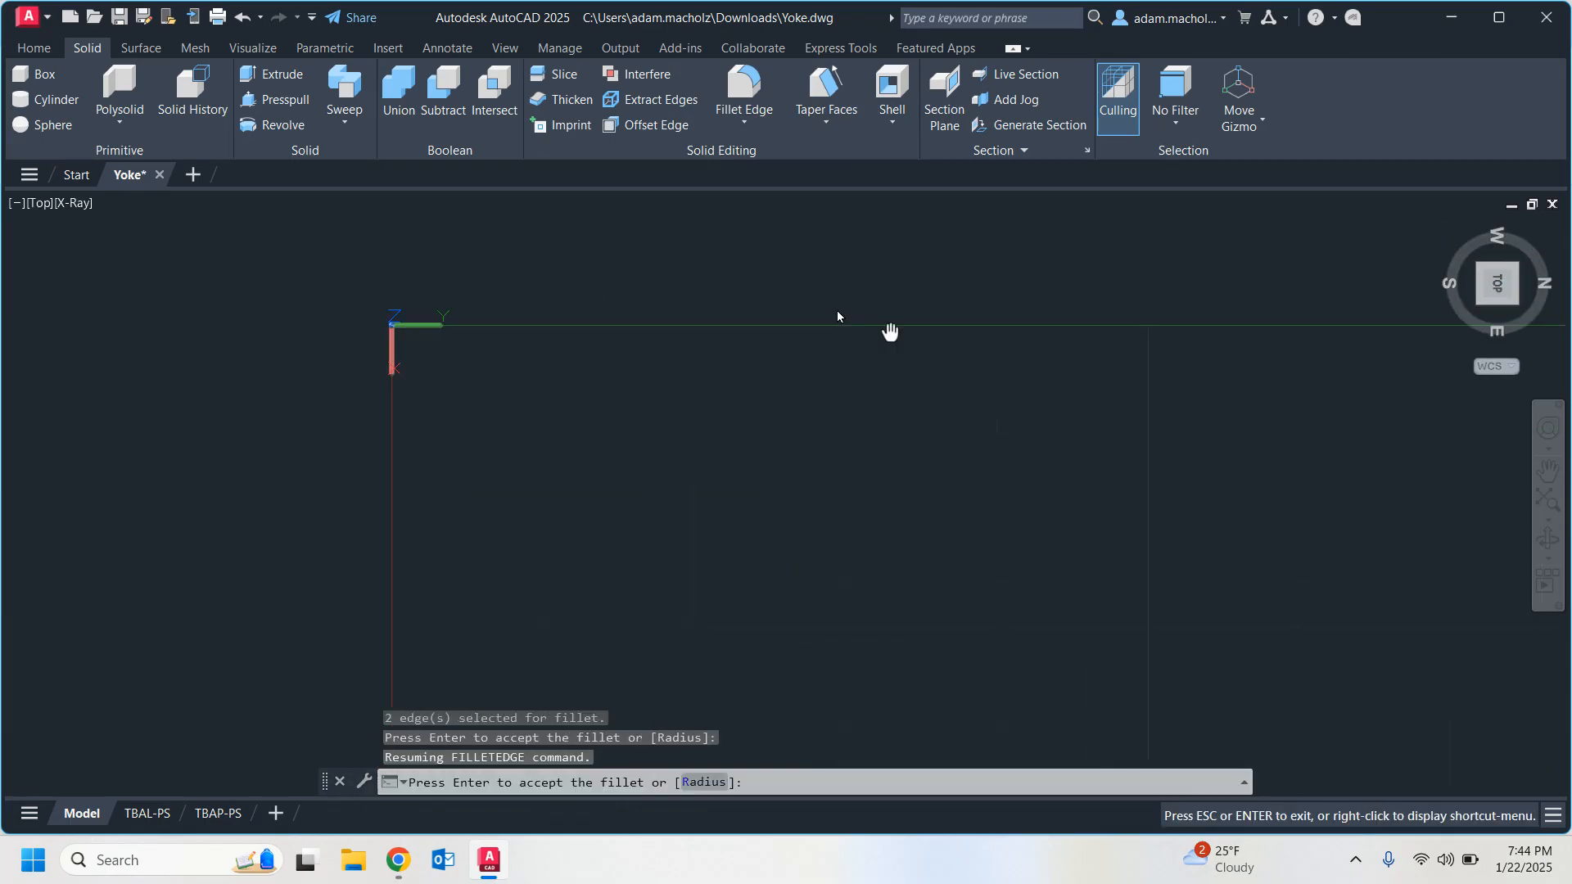
middle_drag(836, 311, 475, 209)
scroll(479, 217, down, 4)
scroll(838, 549, down, 4)
scroll(762, 552, up, 6)
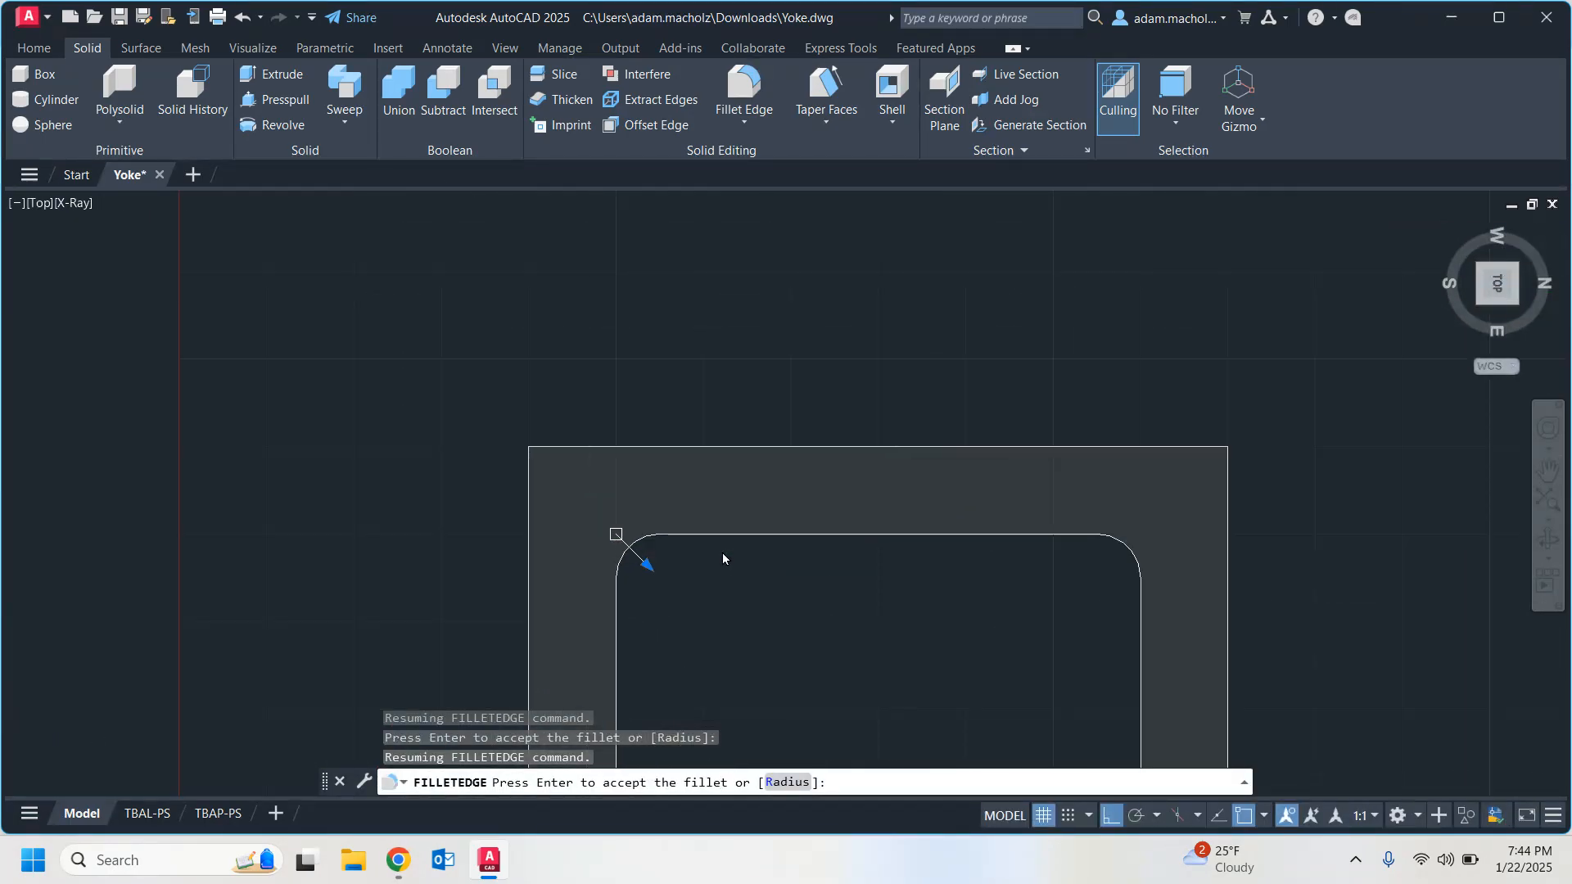
scroll(723, 554, up, 2)
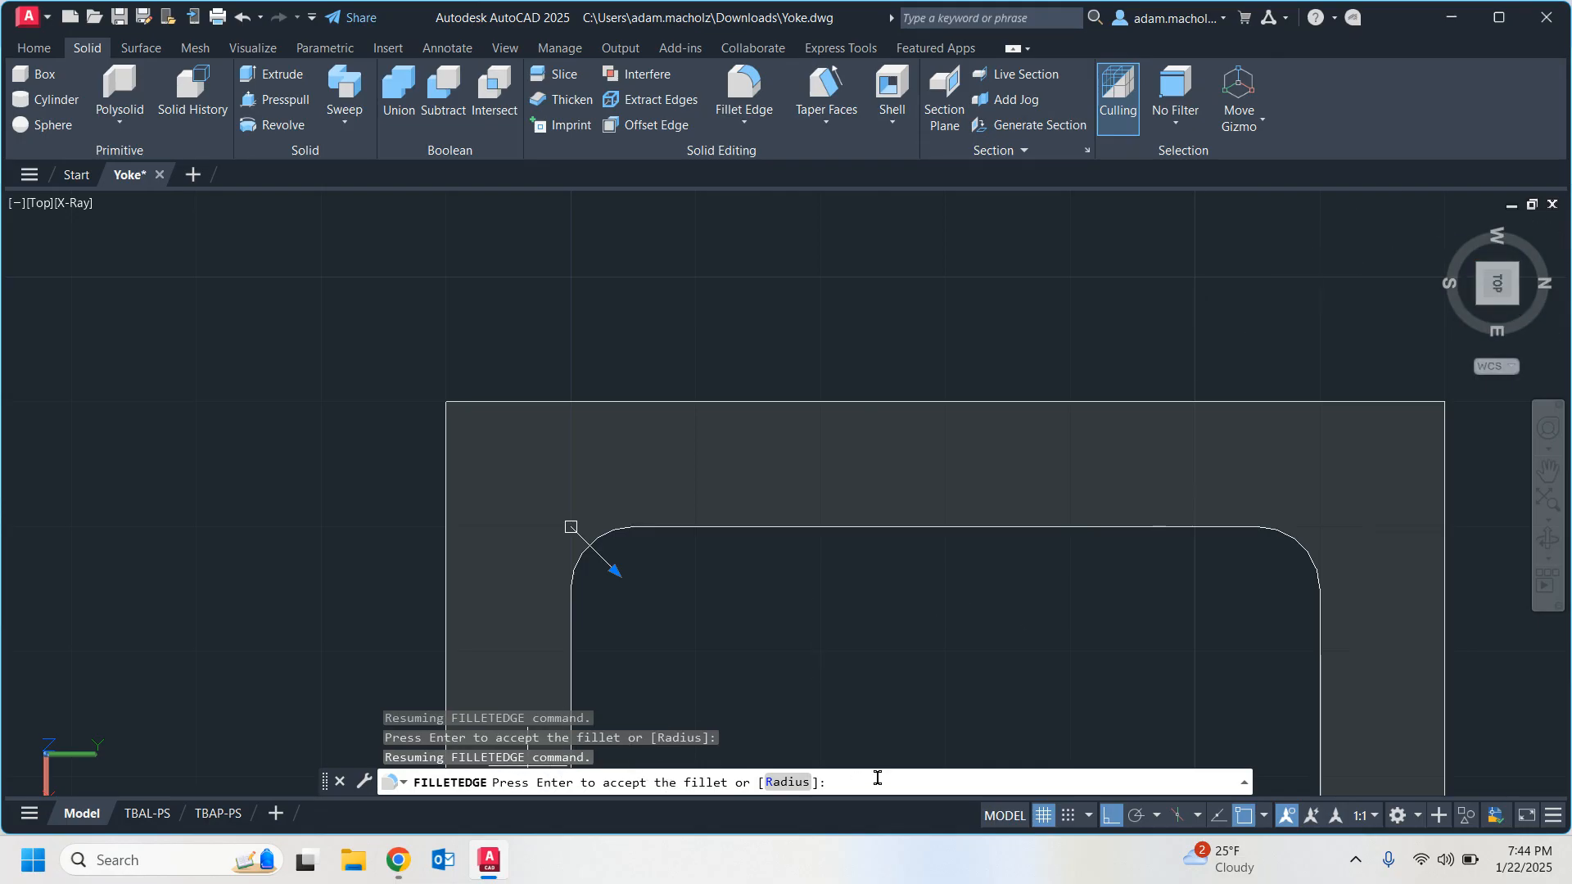
key(Return)
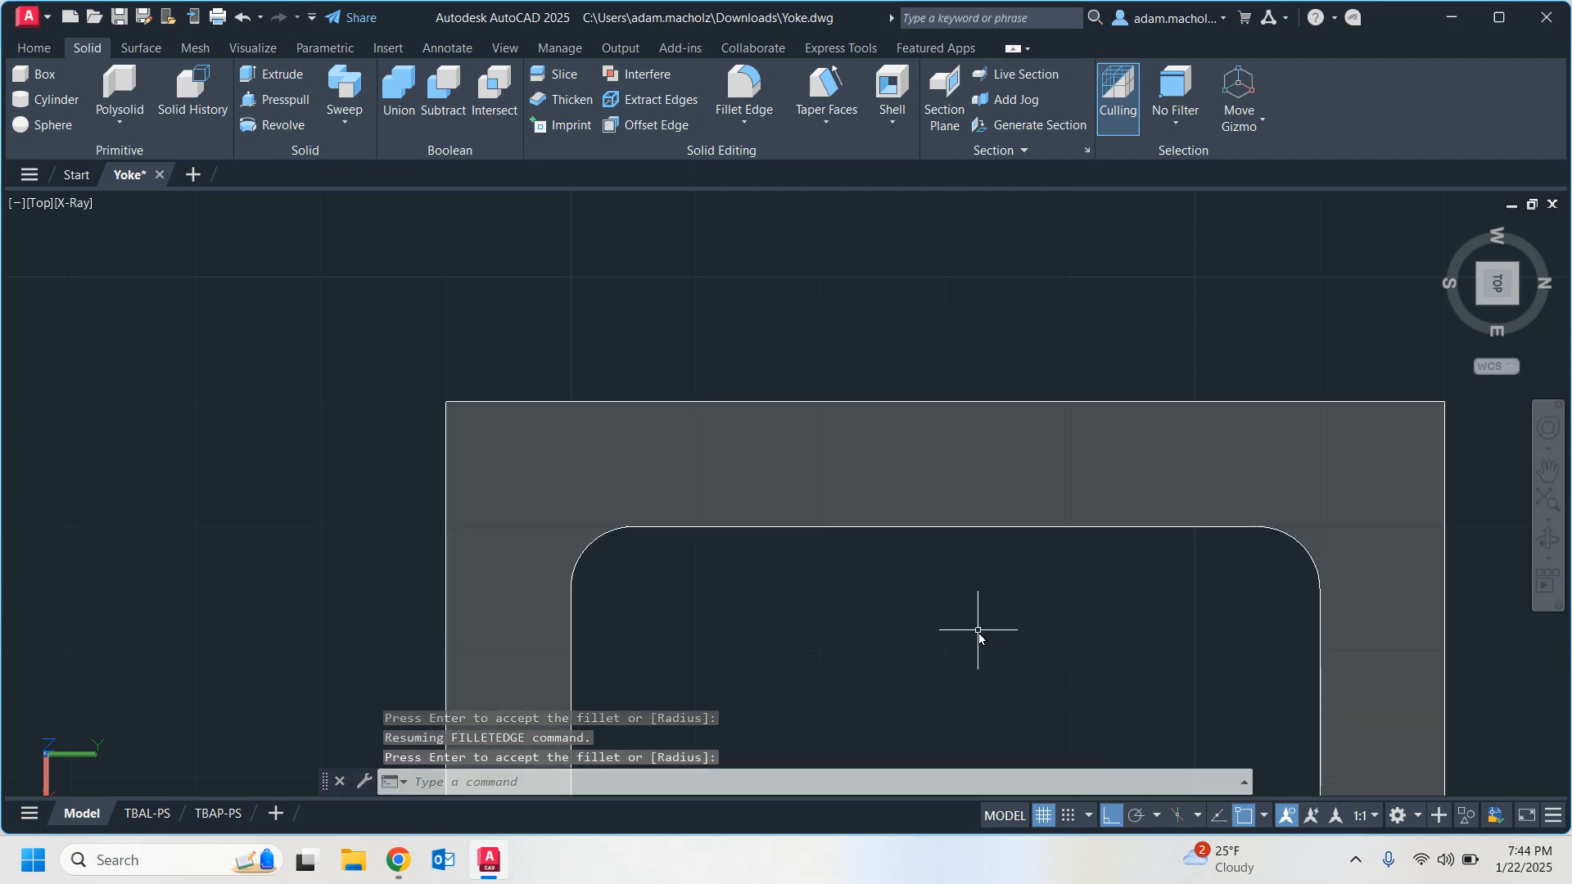
Check the tutorial PDF in Chrome for edges 7 and 8, and start an edge fillet in AutoCAD with radius .75.
click(1481, 273)
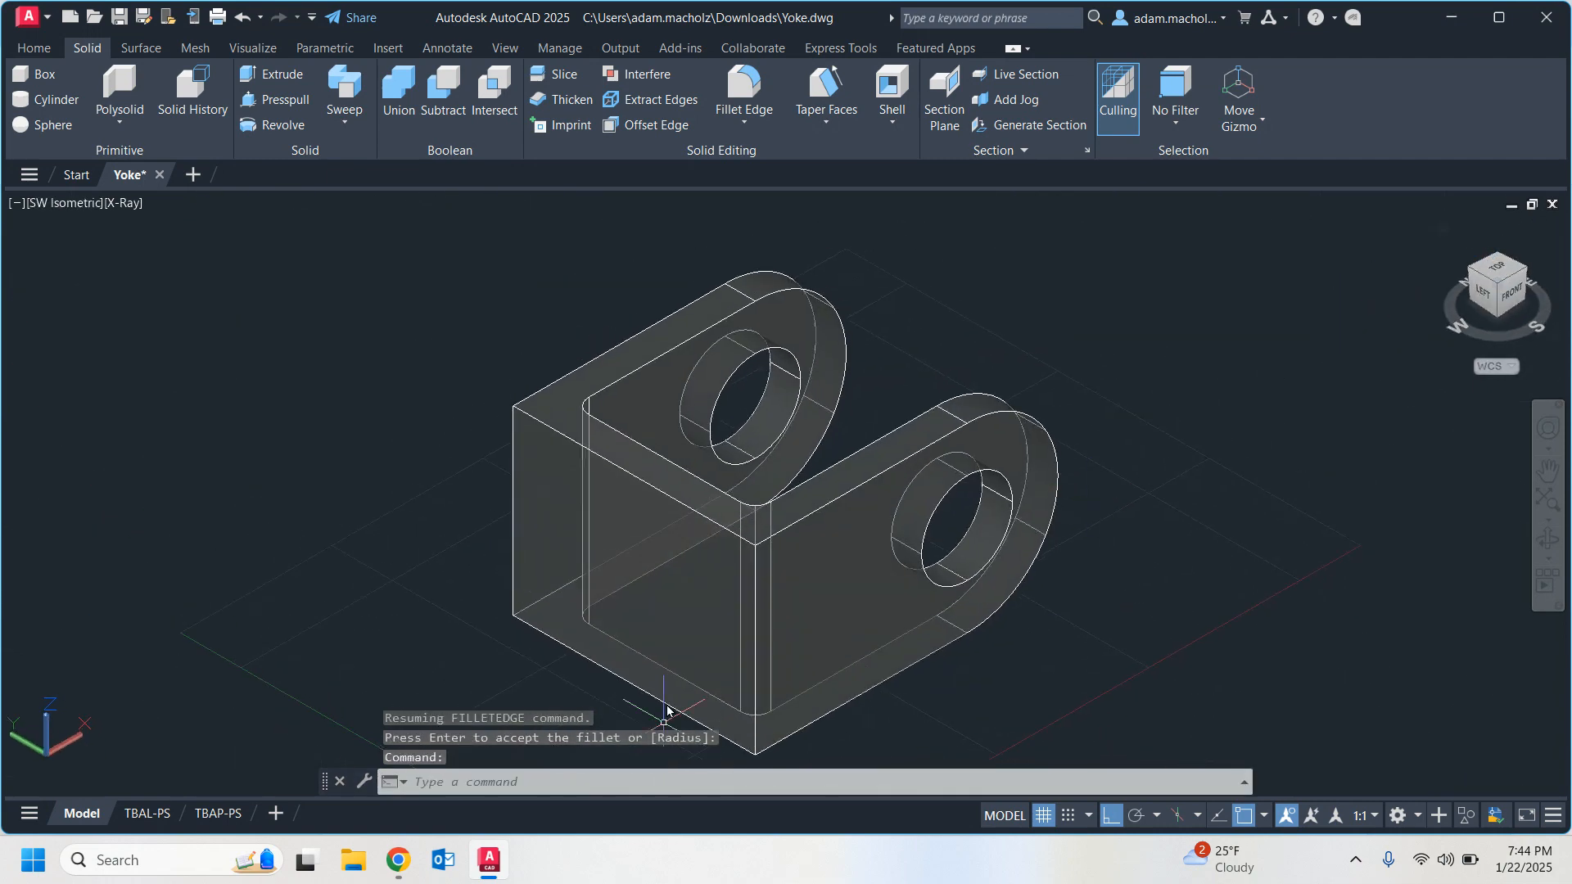
mouse_move(398, 860)
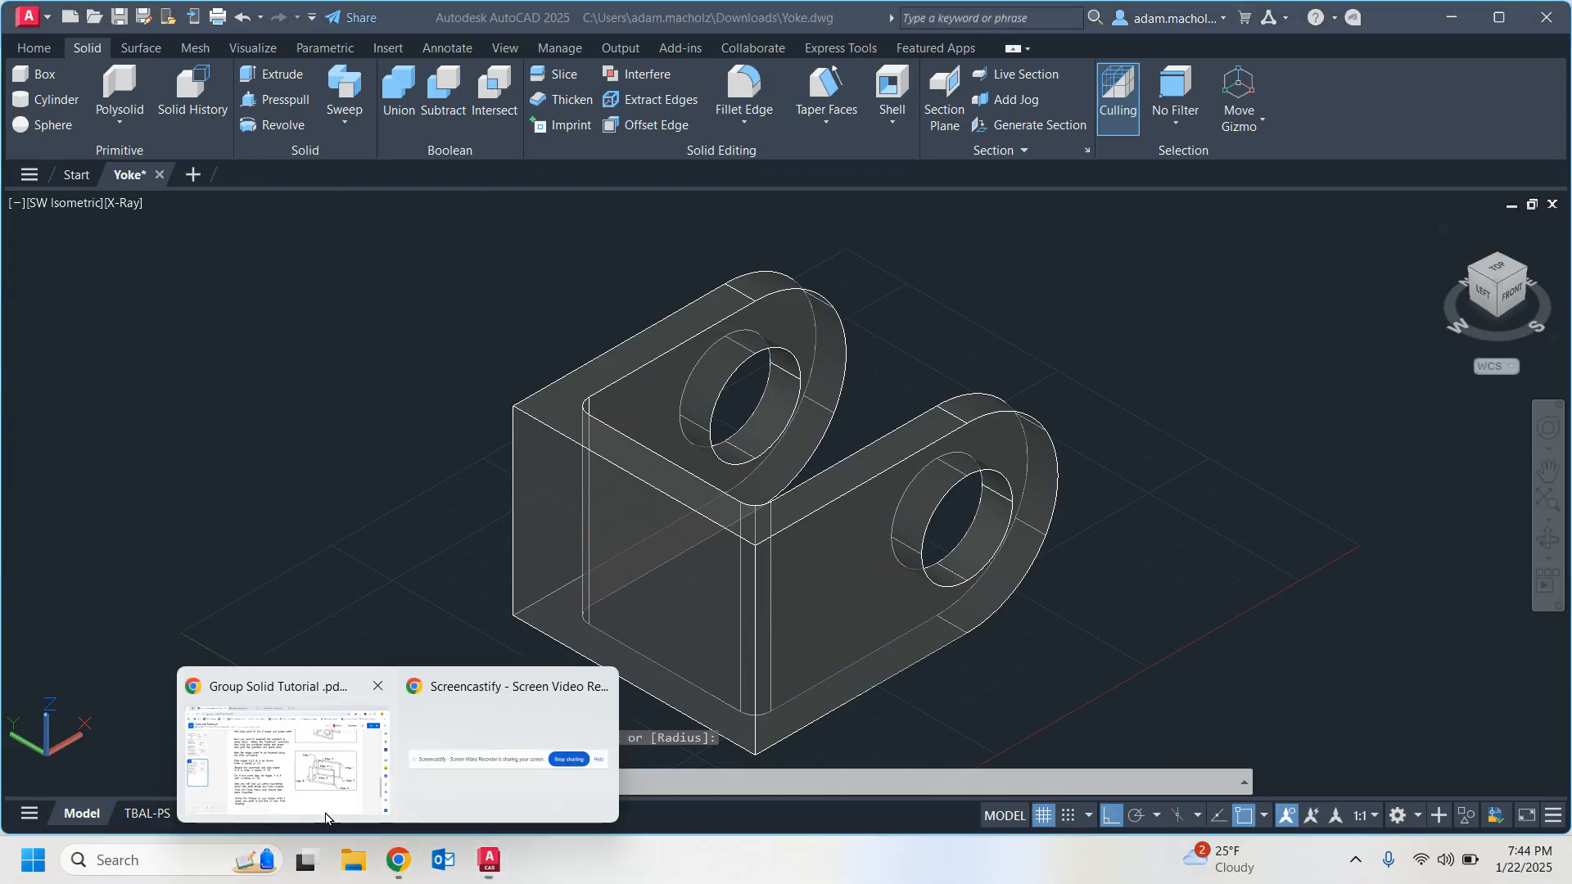
click(325, 817)
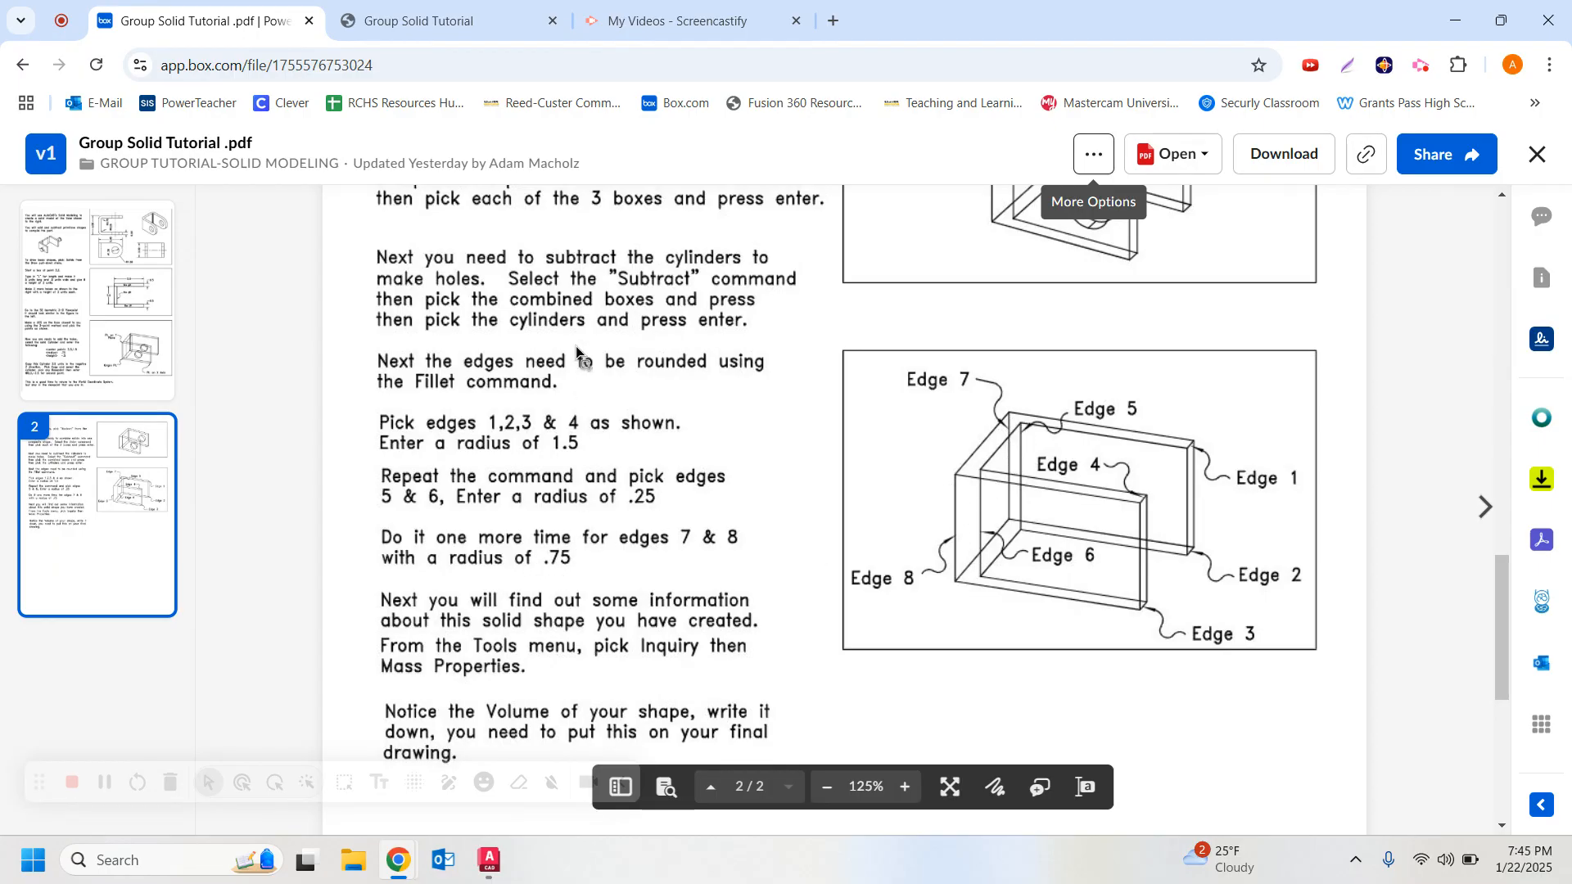
click(492, 861)
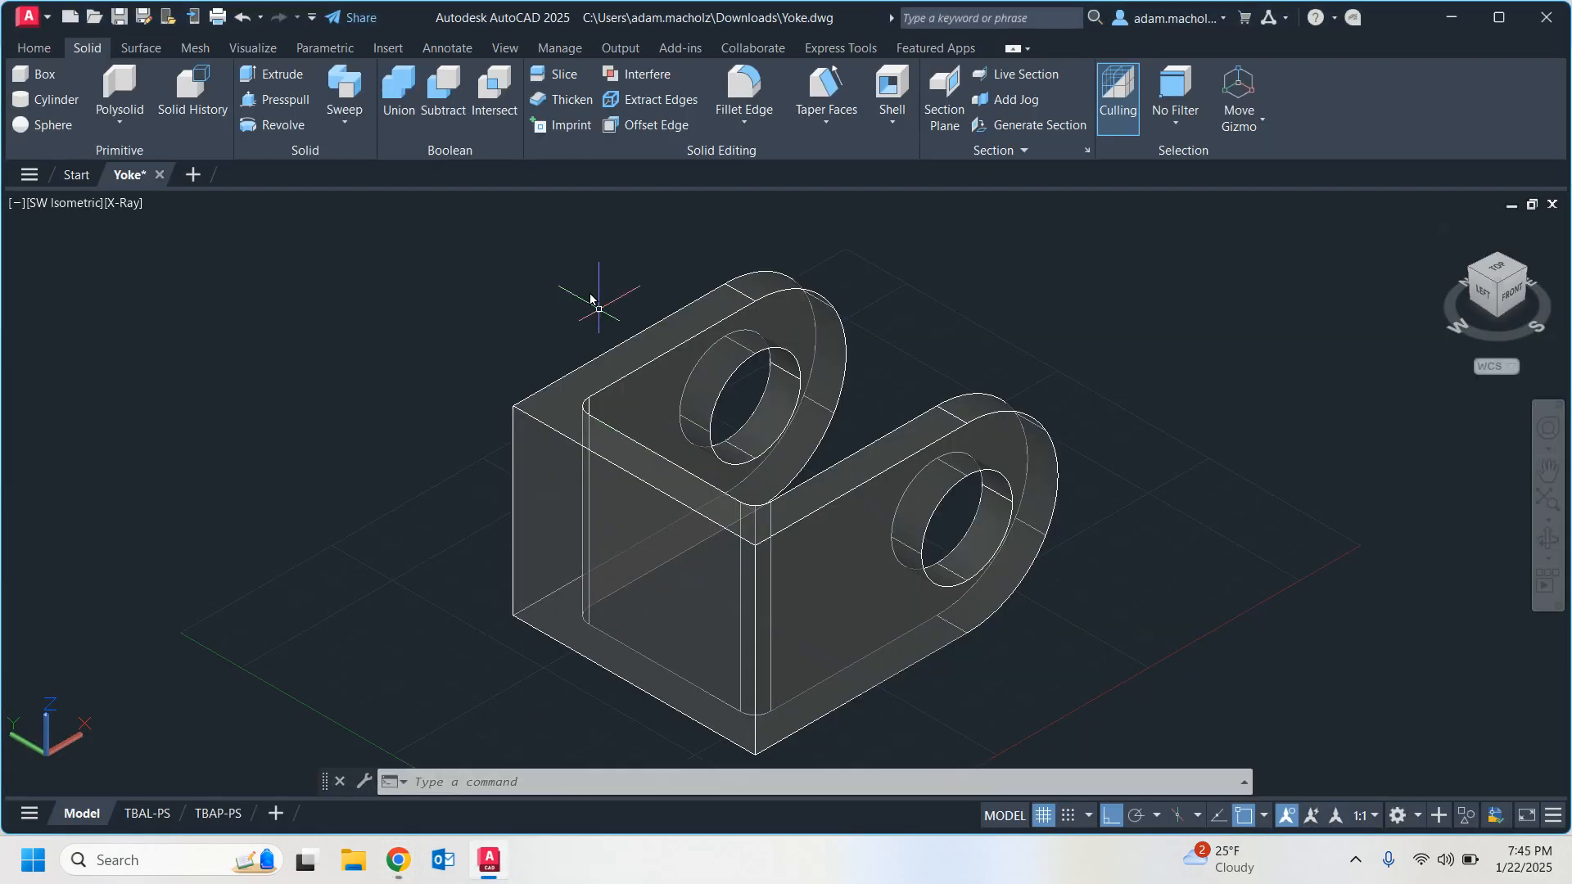
click(737, 90)
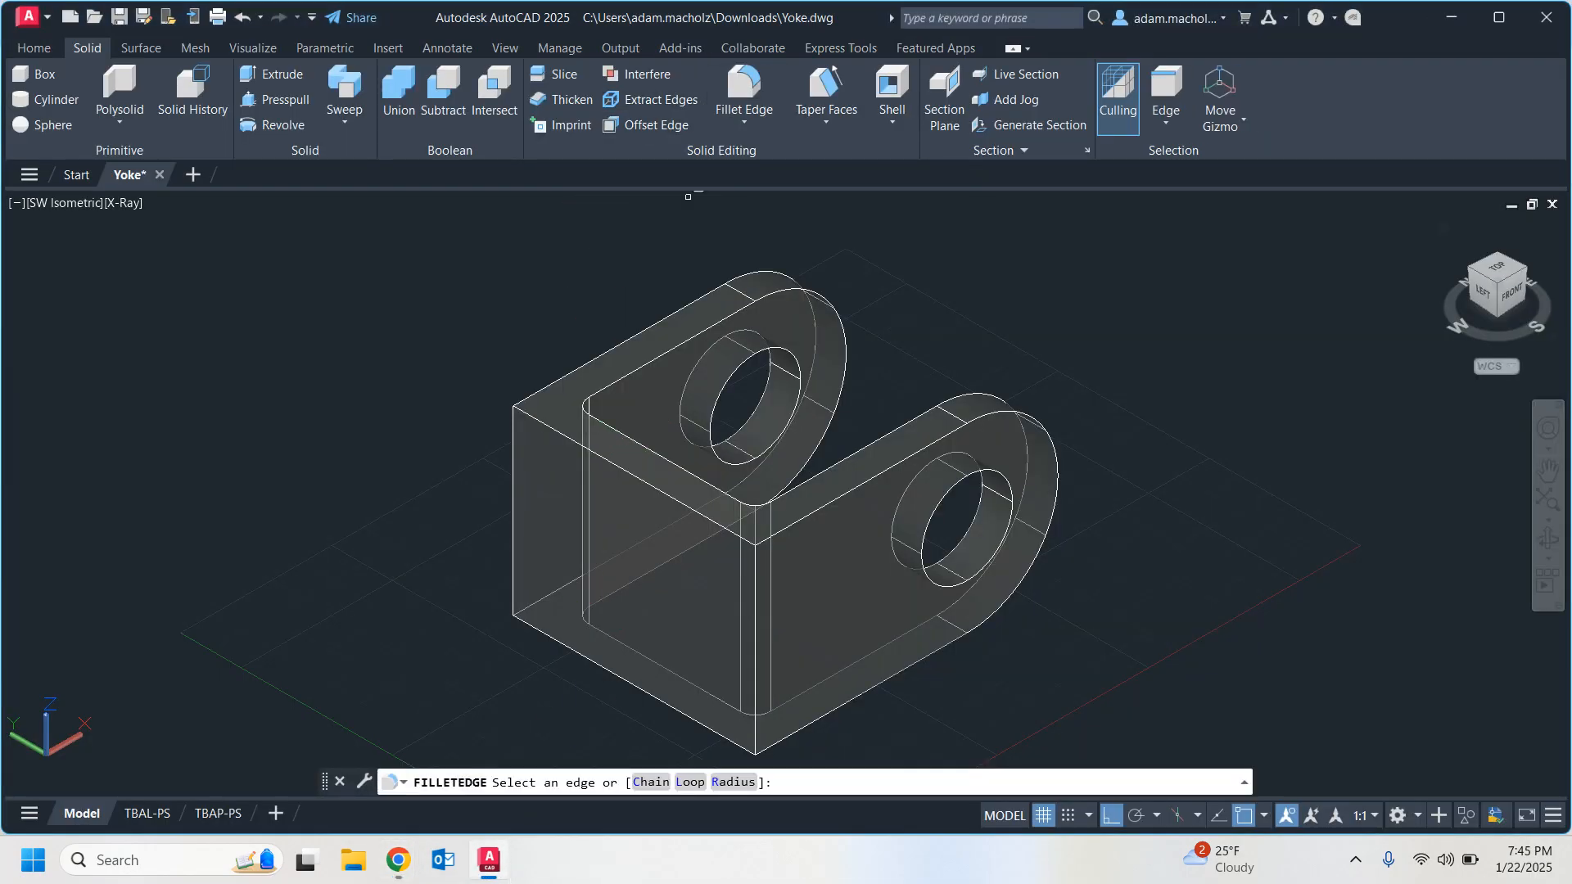
text(r)
key(Return)
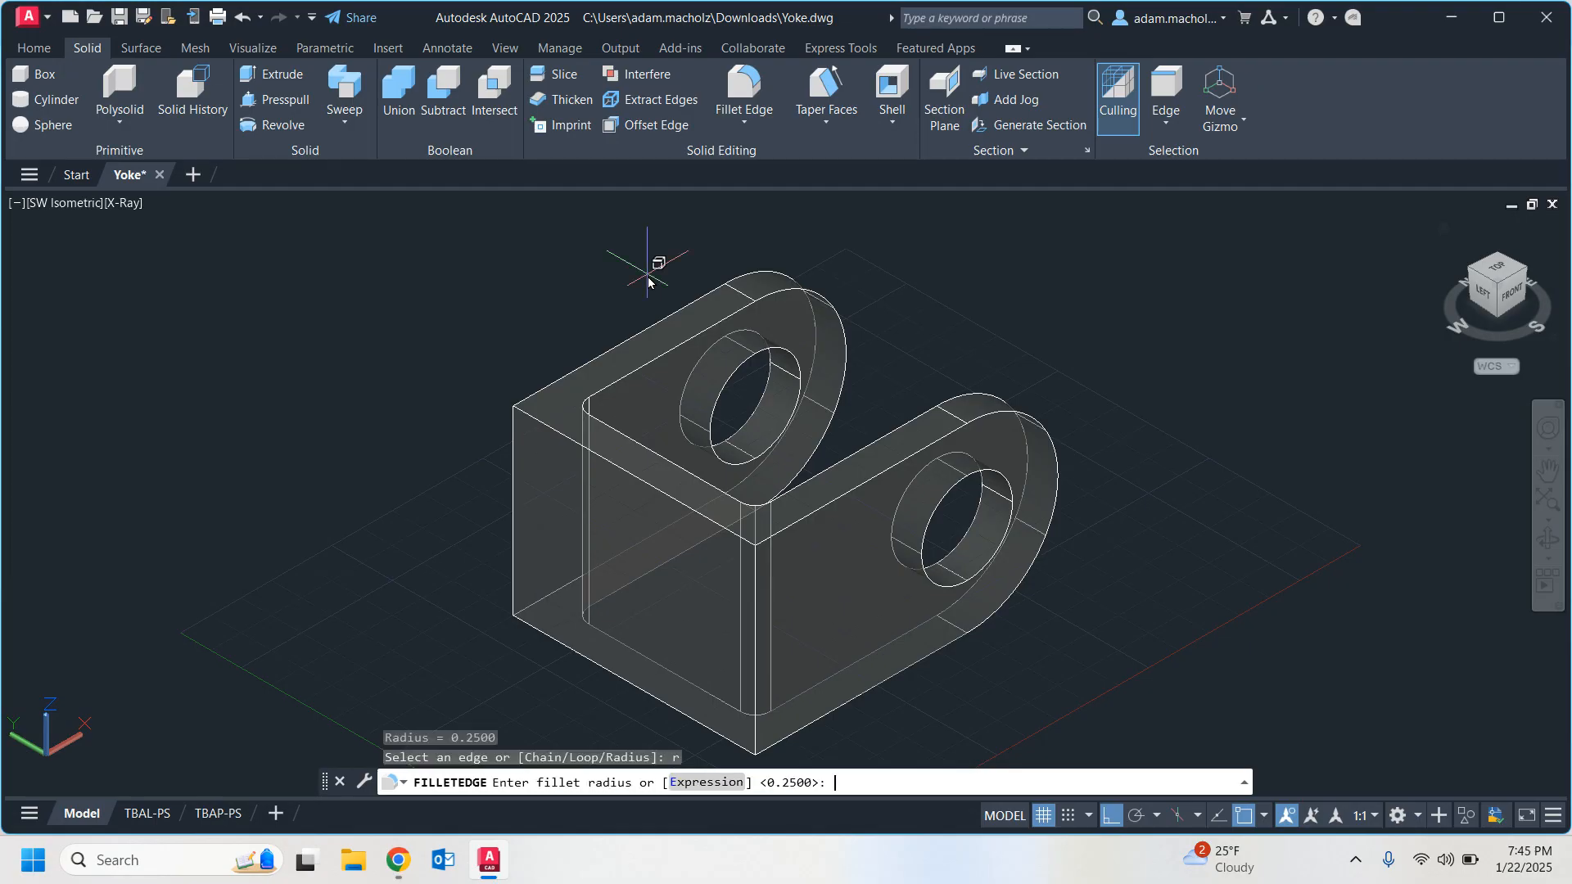
text(.75)
key(Return)
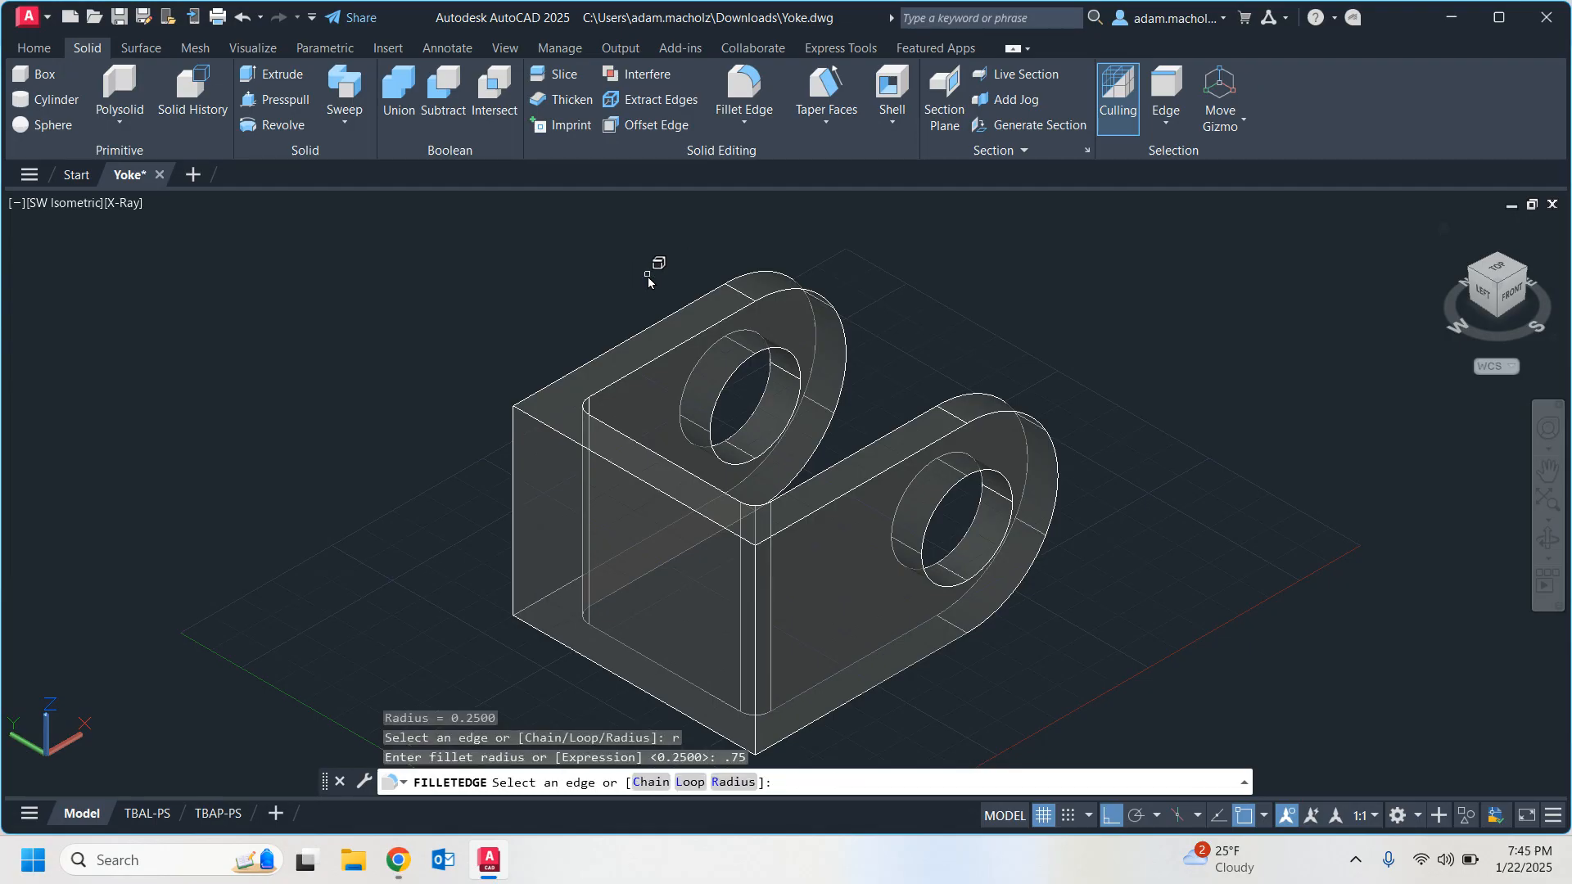
Fillet the two outer vertical corner edges at the yoke's closed end, checking the preview from another angle before accepting.
click(513, 454)
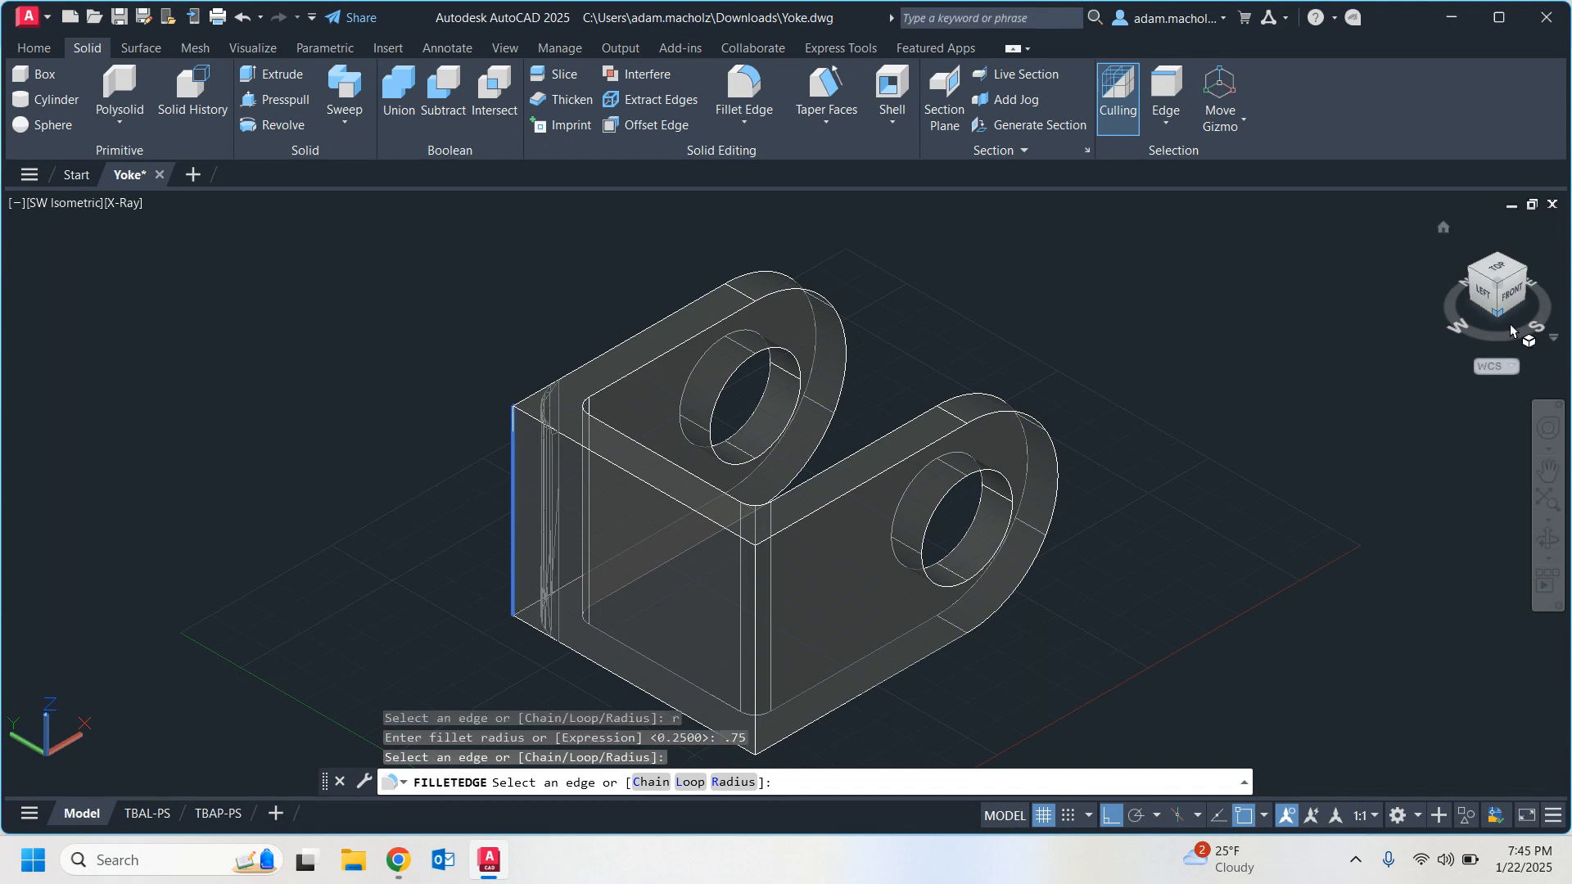
click(757, 735)
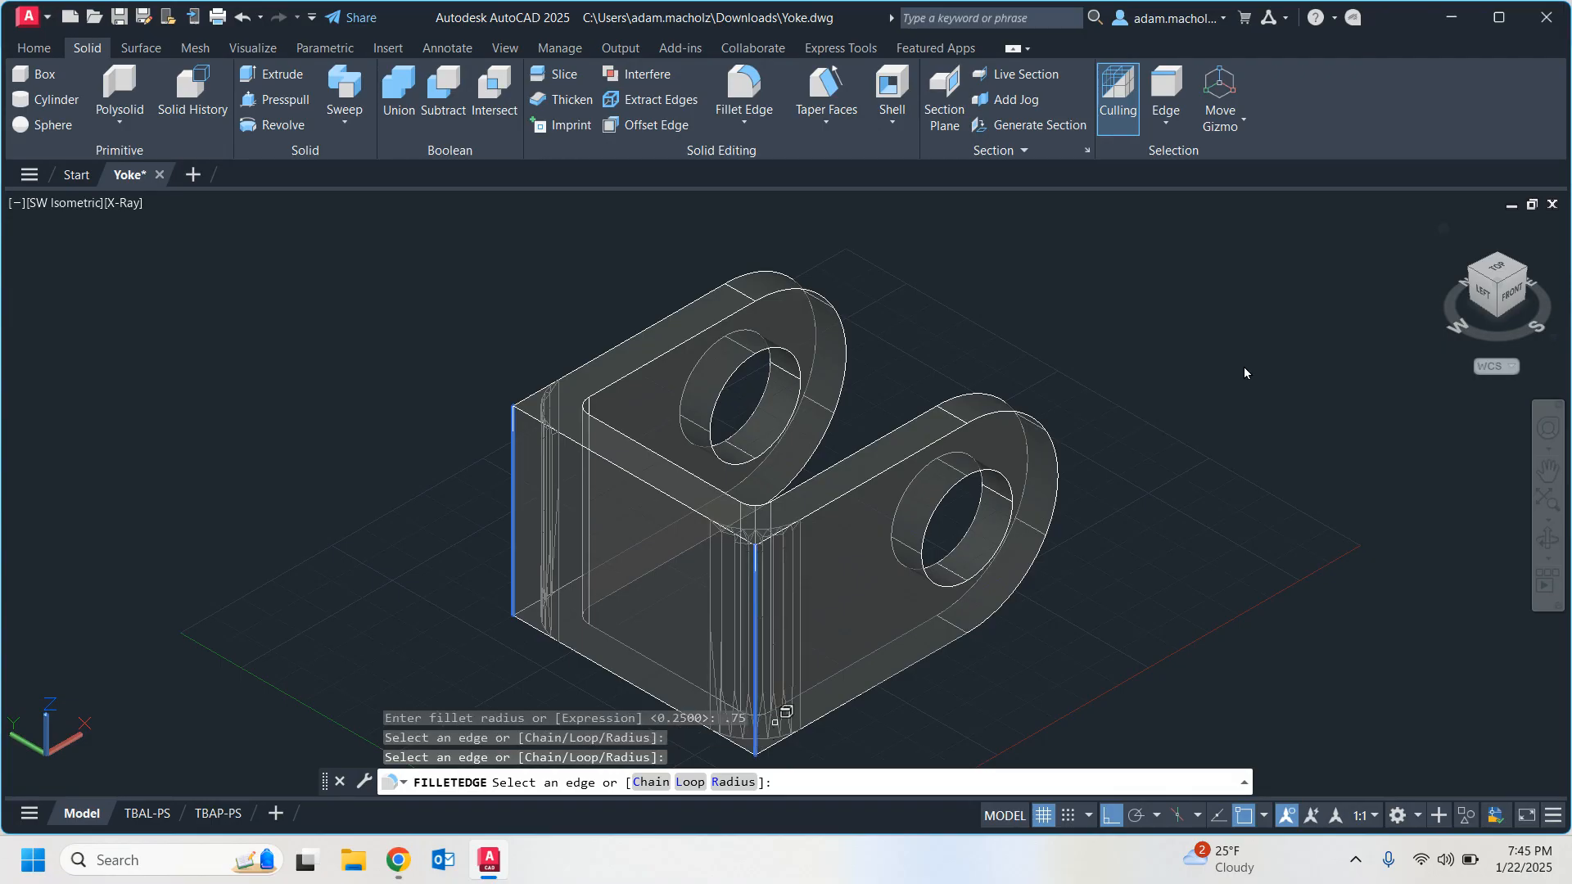
drag(1509, 284, 1378, 251)
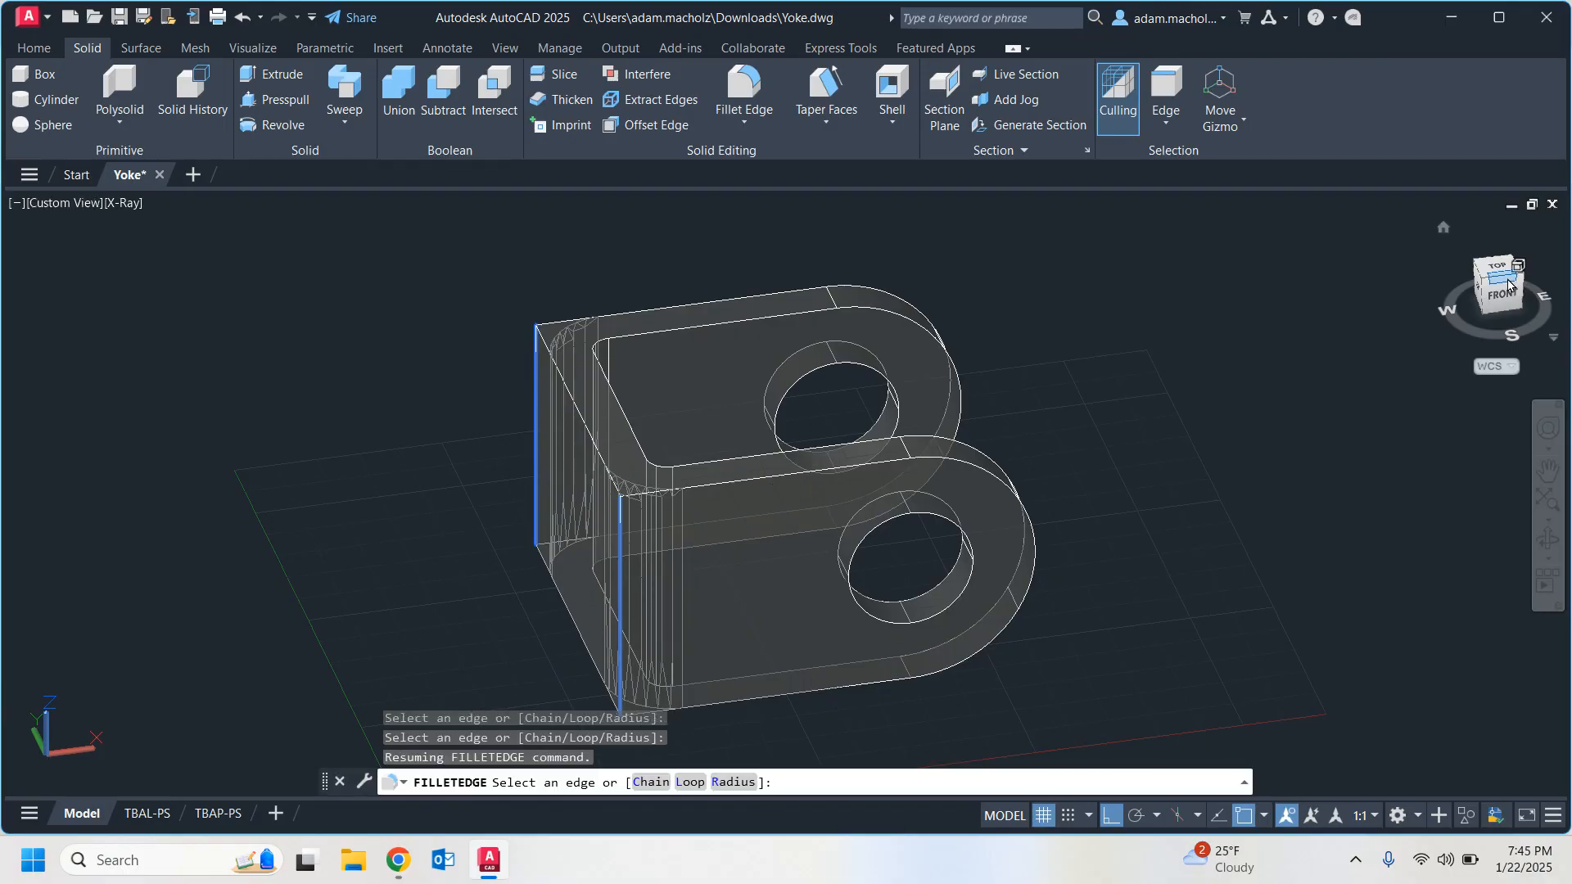
key(Return)
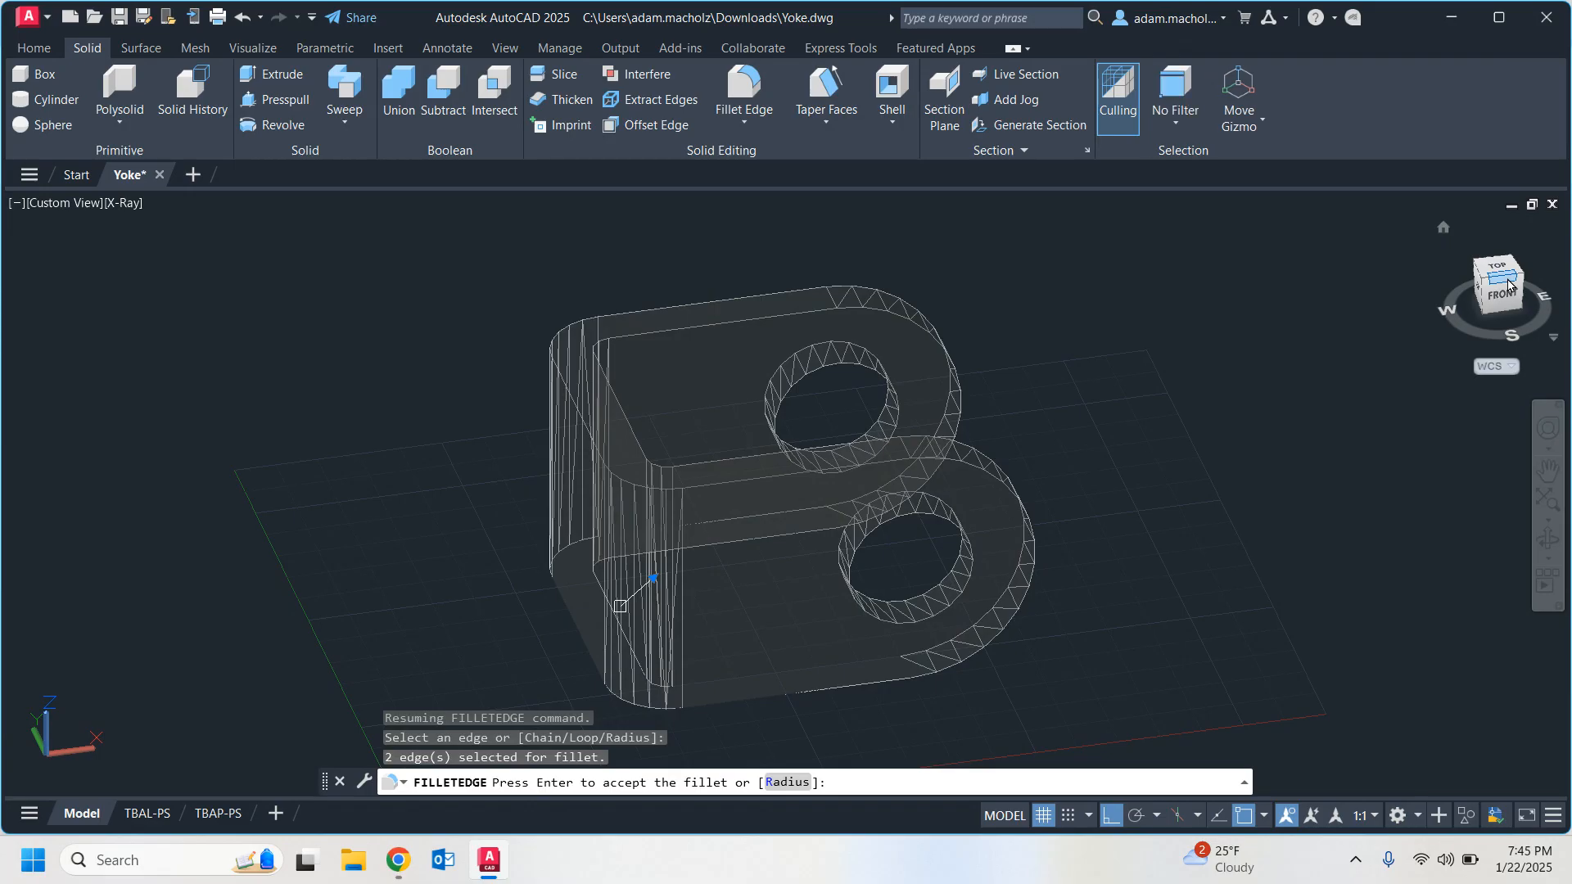
key(Return)
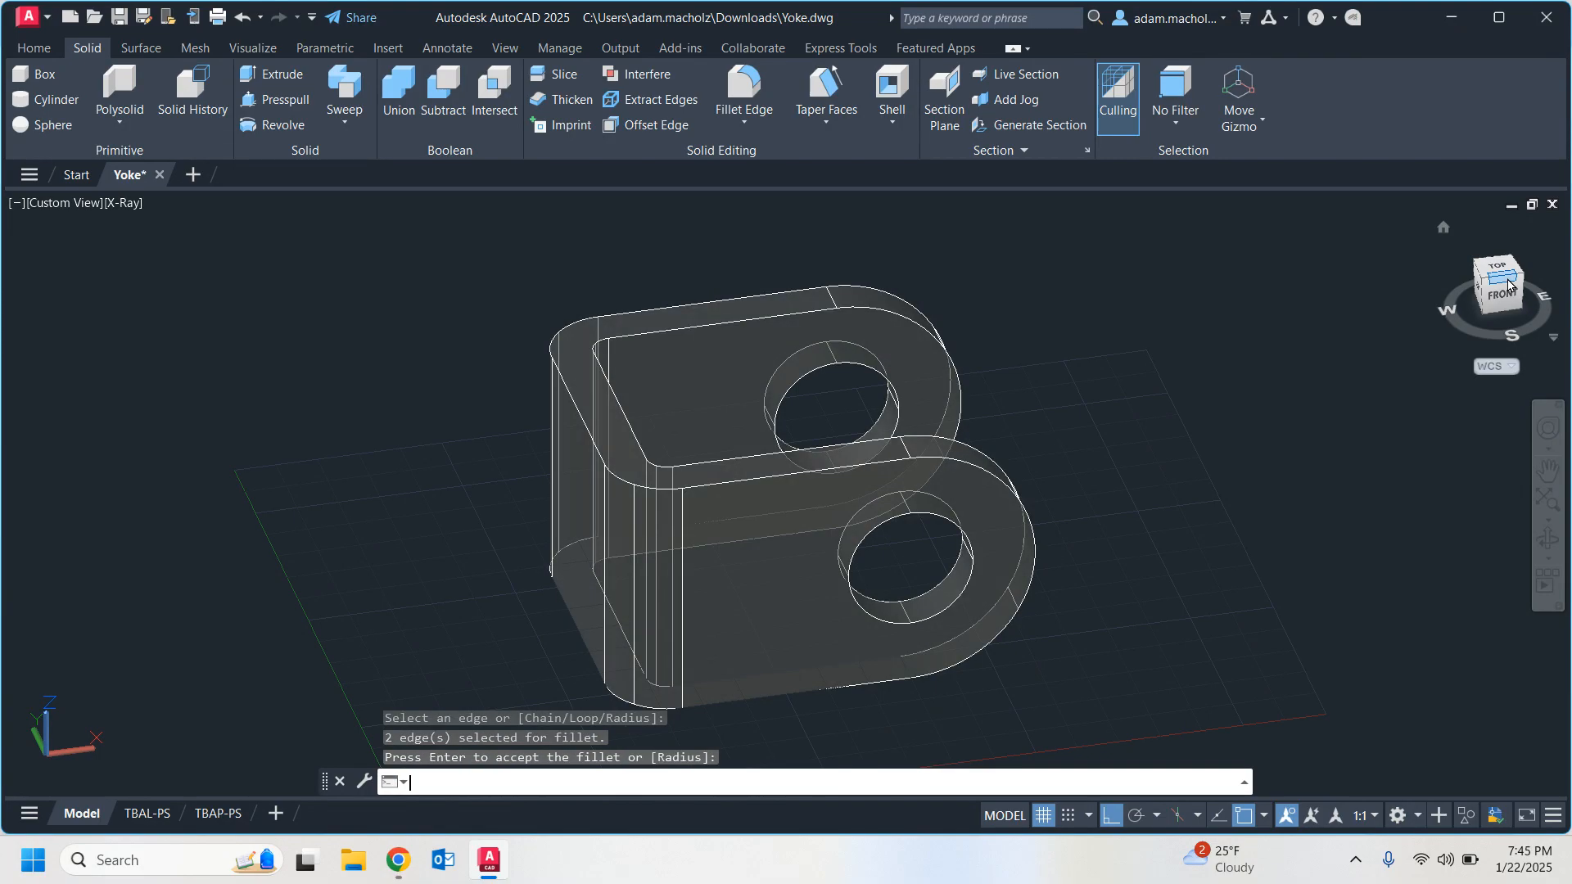
mouse_move(1509, 285)
mouse_down()
mouse_move(1484, 301)
mouse_move(1492, 275)
mouse_move(1509, 283)
mouse_up()
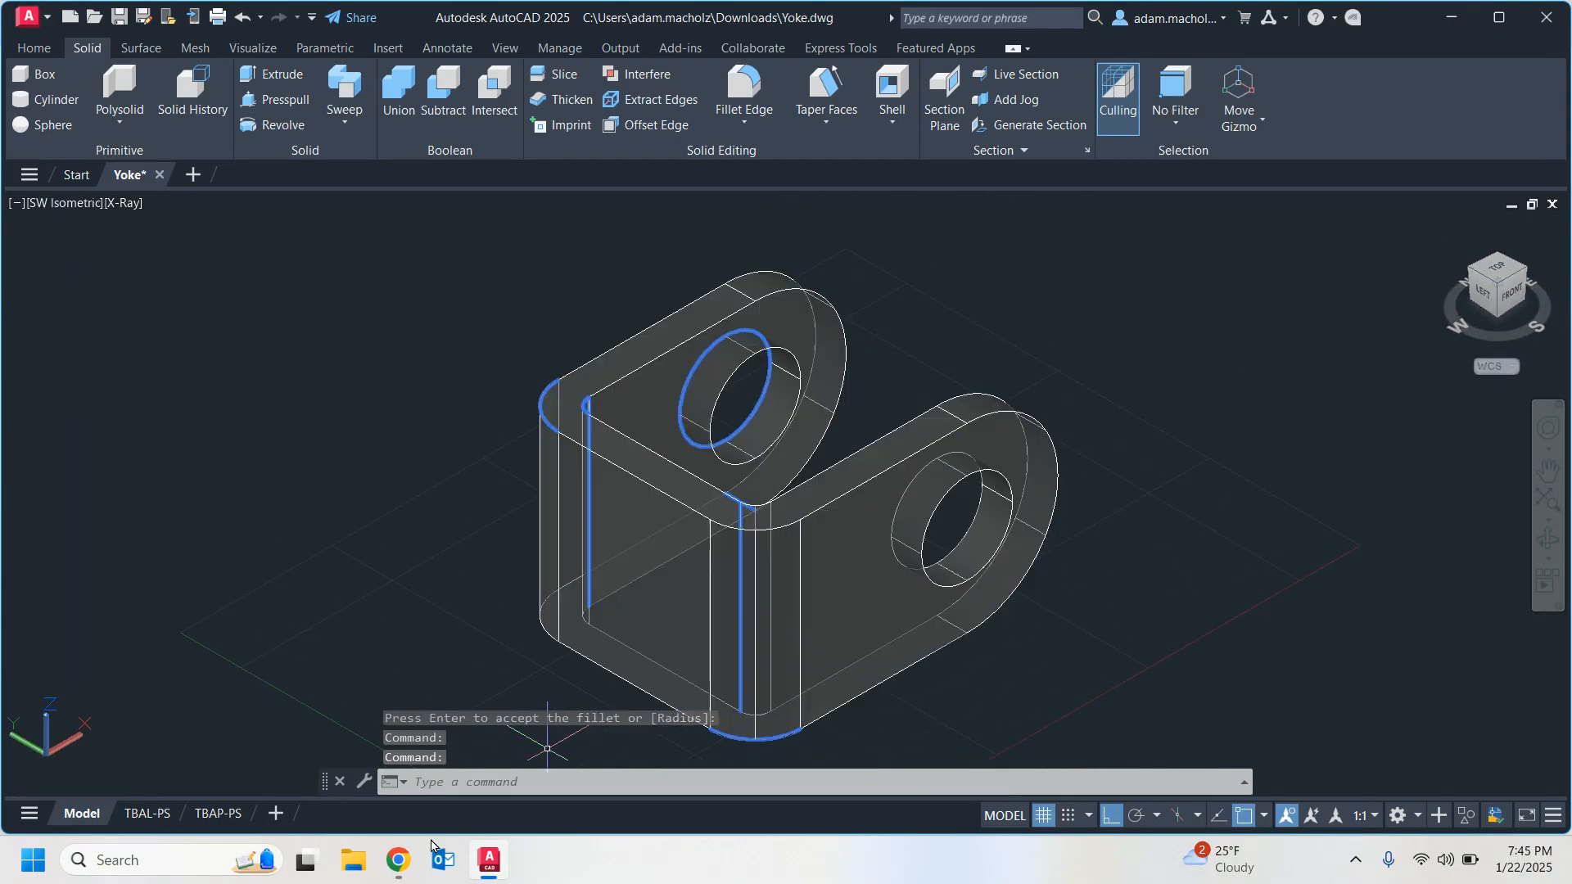
Read the mass properties and volume instructions in the tutorial PDF in Chrome, and save the yoke drawing in AutoCAD.
mouse_move(392, 860)
click(319, 770)
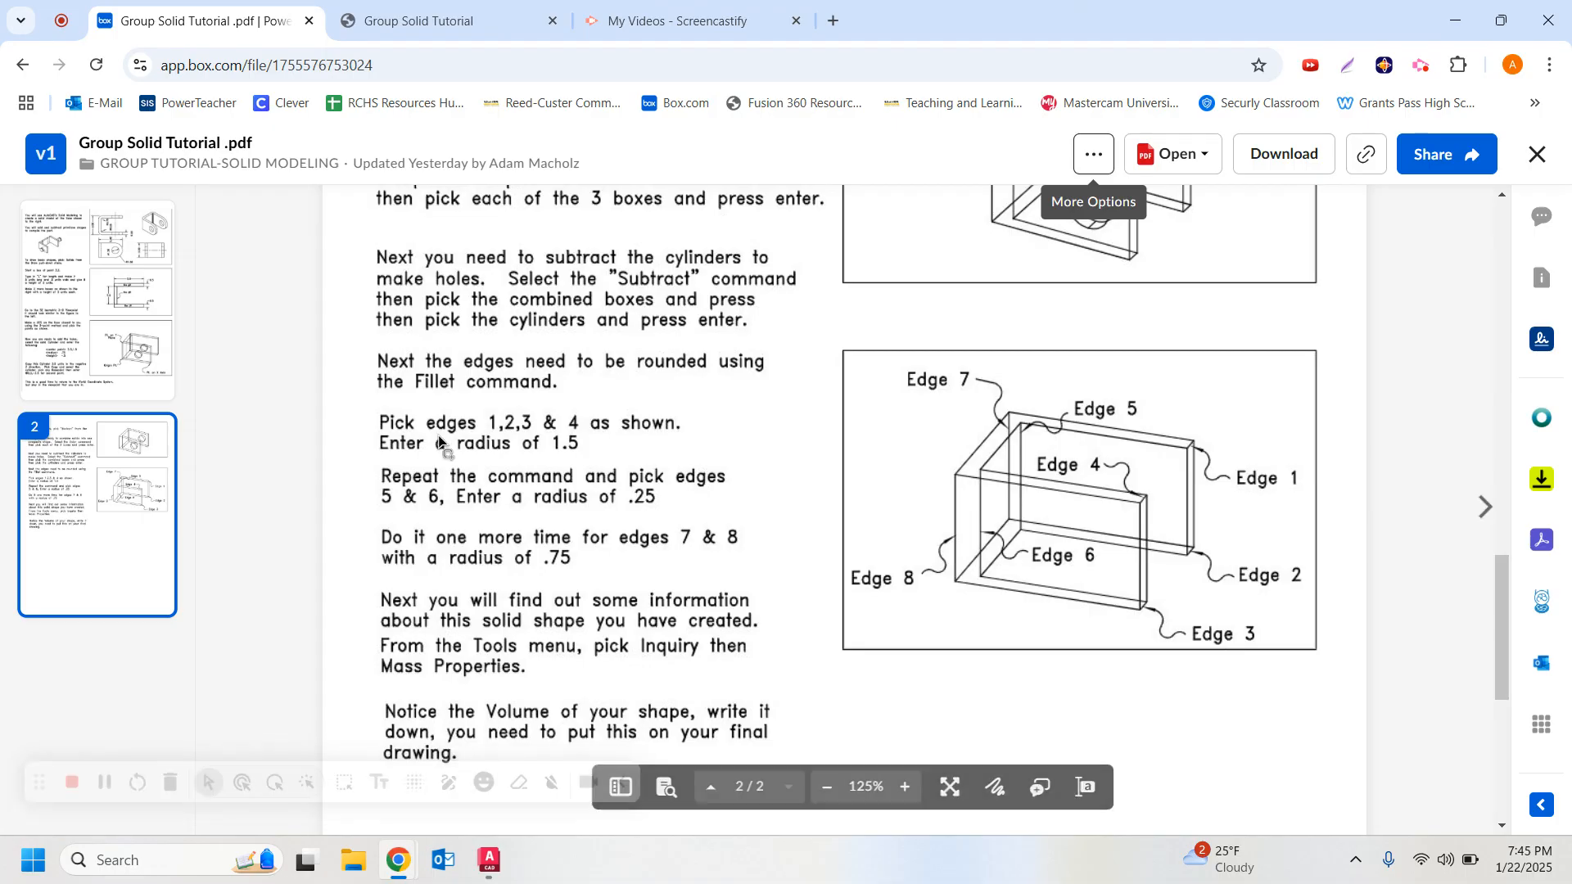
scroll(420, 567, down, 1)
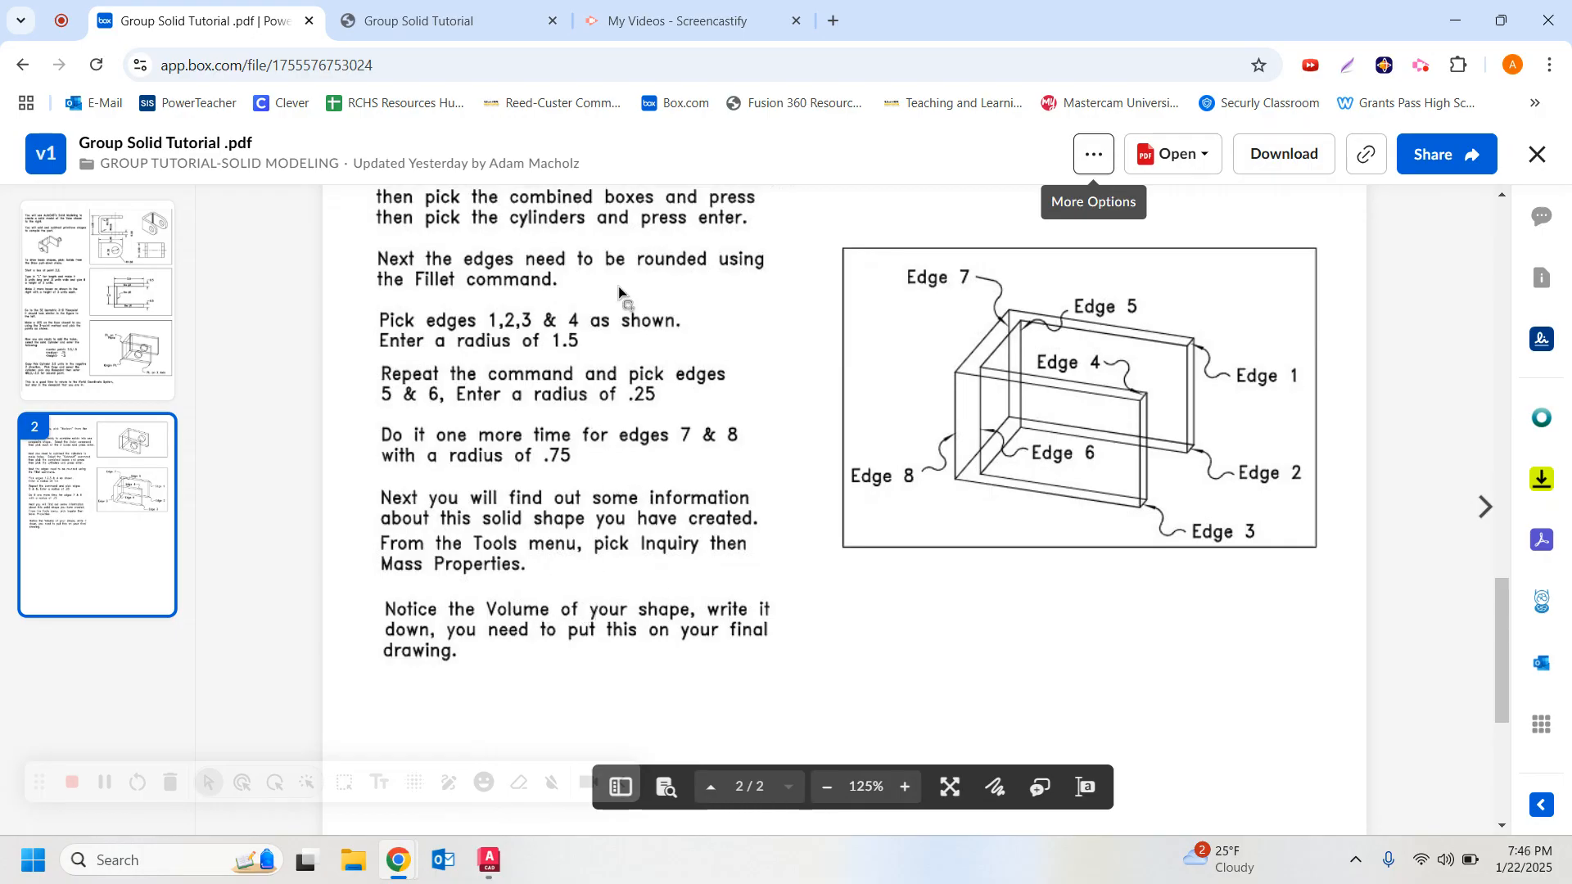
click(501, 866)
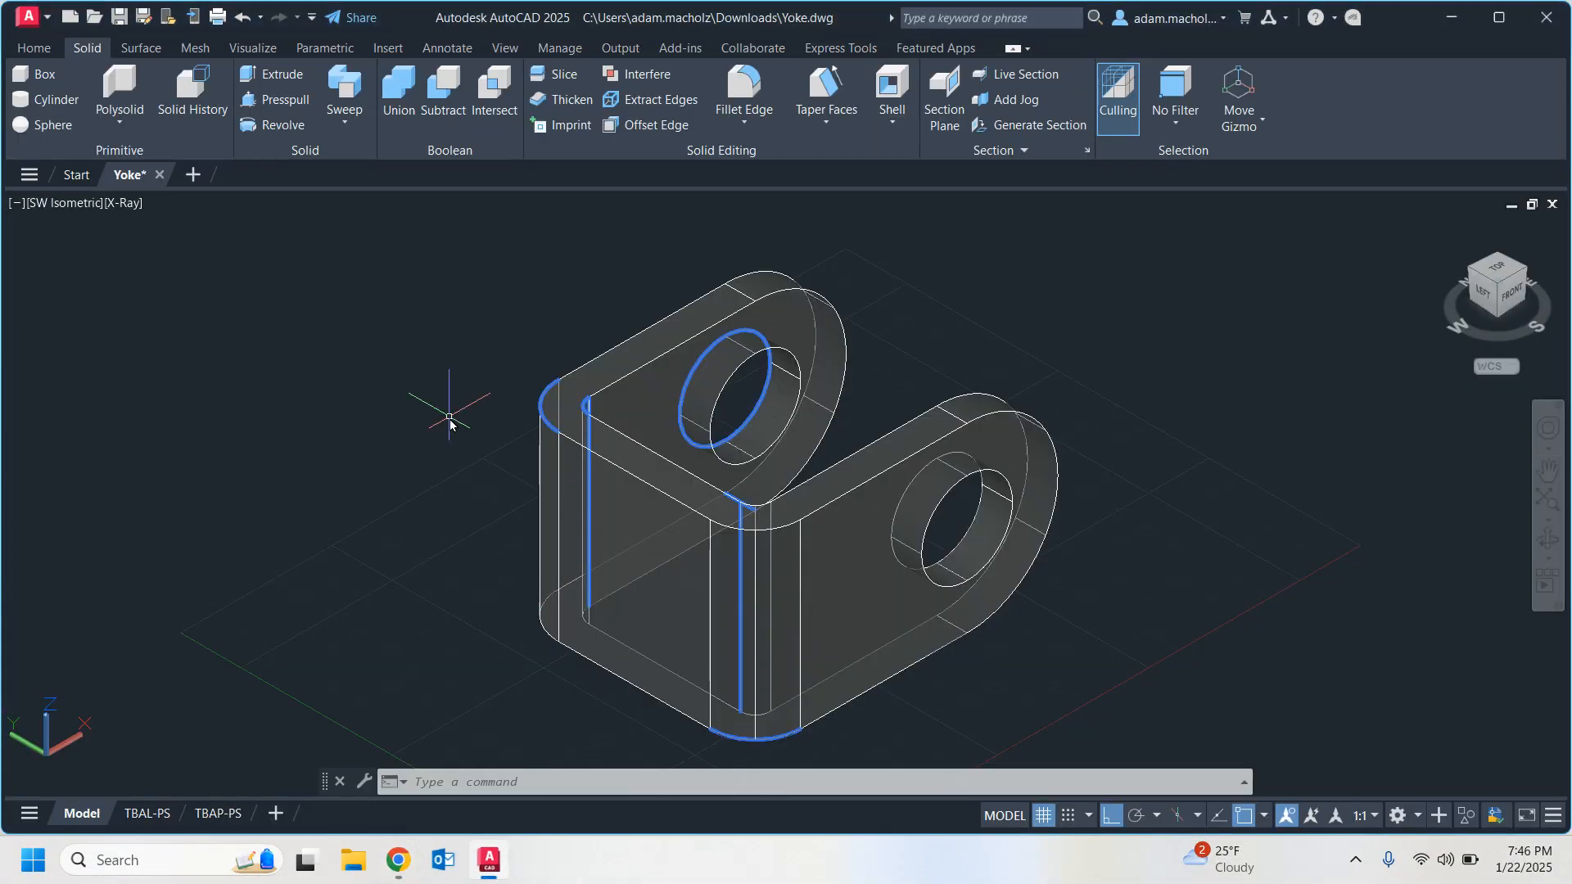
click(123, 17)
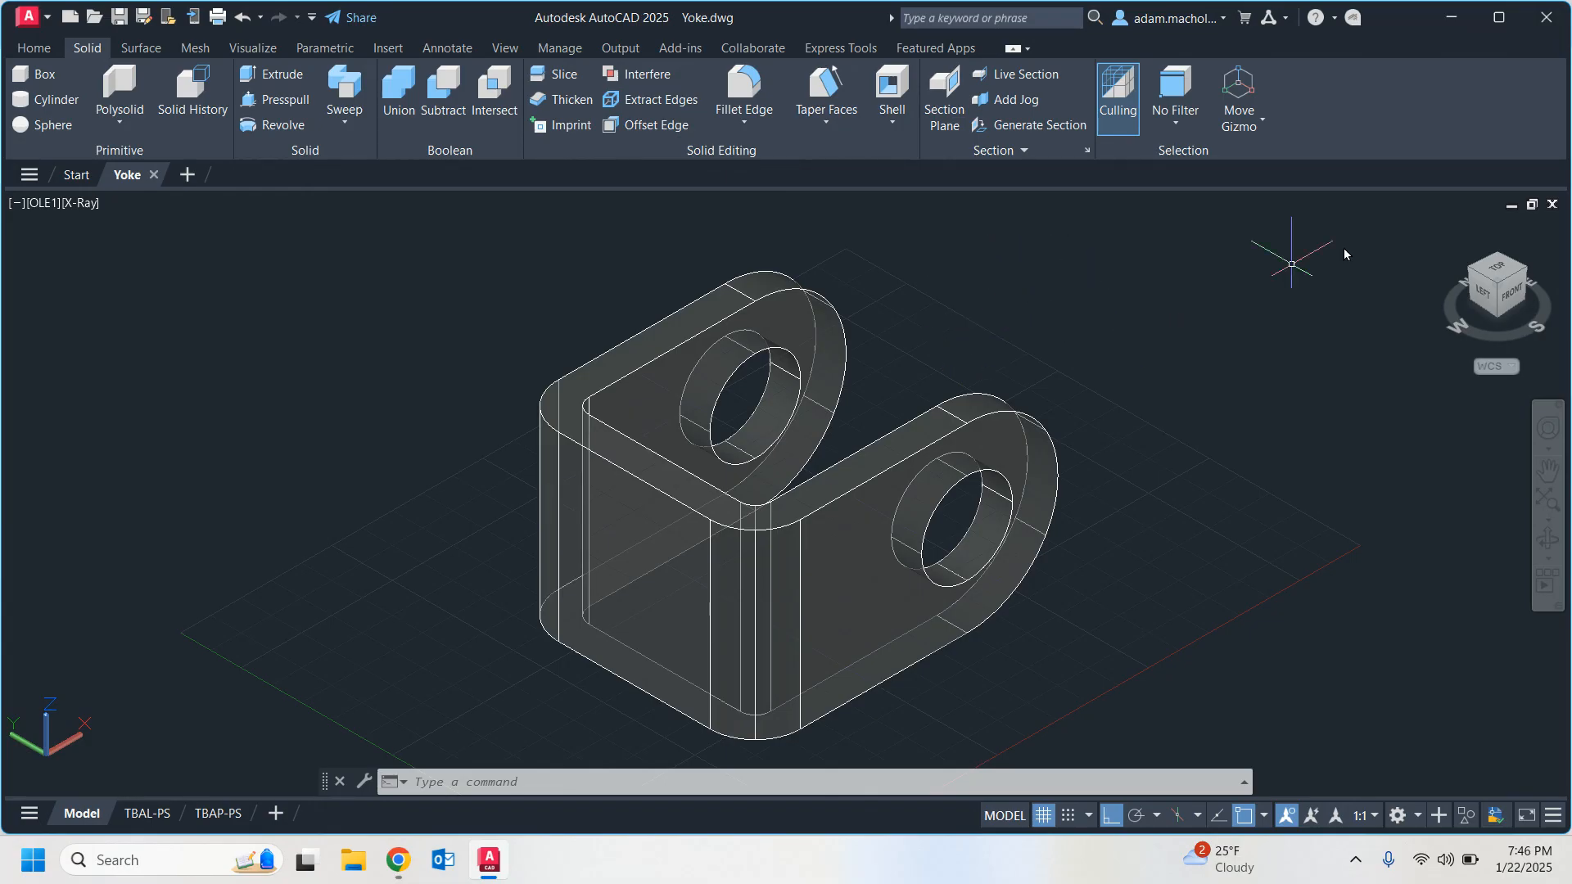
Orbit the finished yoke to a view from the front and above, and save the drawing again.
mouse_move(1507, 287)
mouse_down()
mouse_move(1328, 258)
mouse_move(1343, 278)
mouse_up()
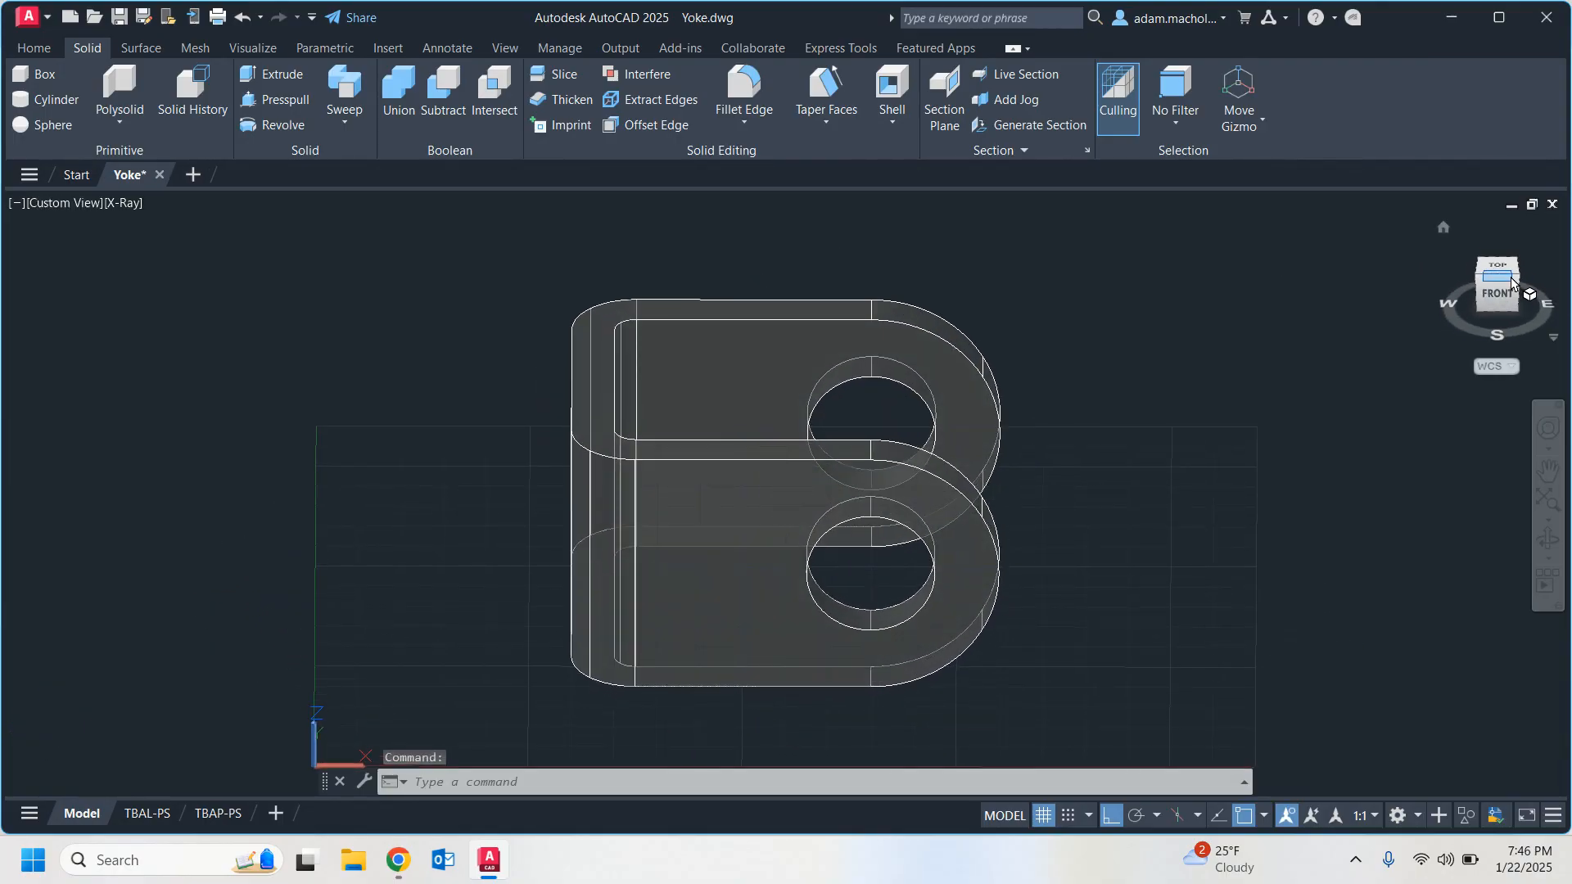
click(1513, 280)
mouse_move(1522, 273)
mouse_down()
mouse_move(16, 262)
mouse_move(32, 269)
mouse_up()
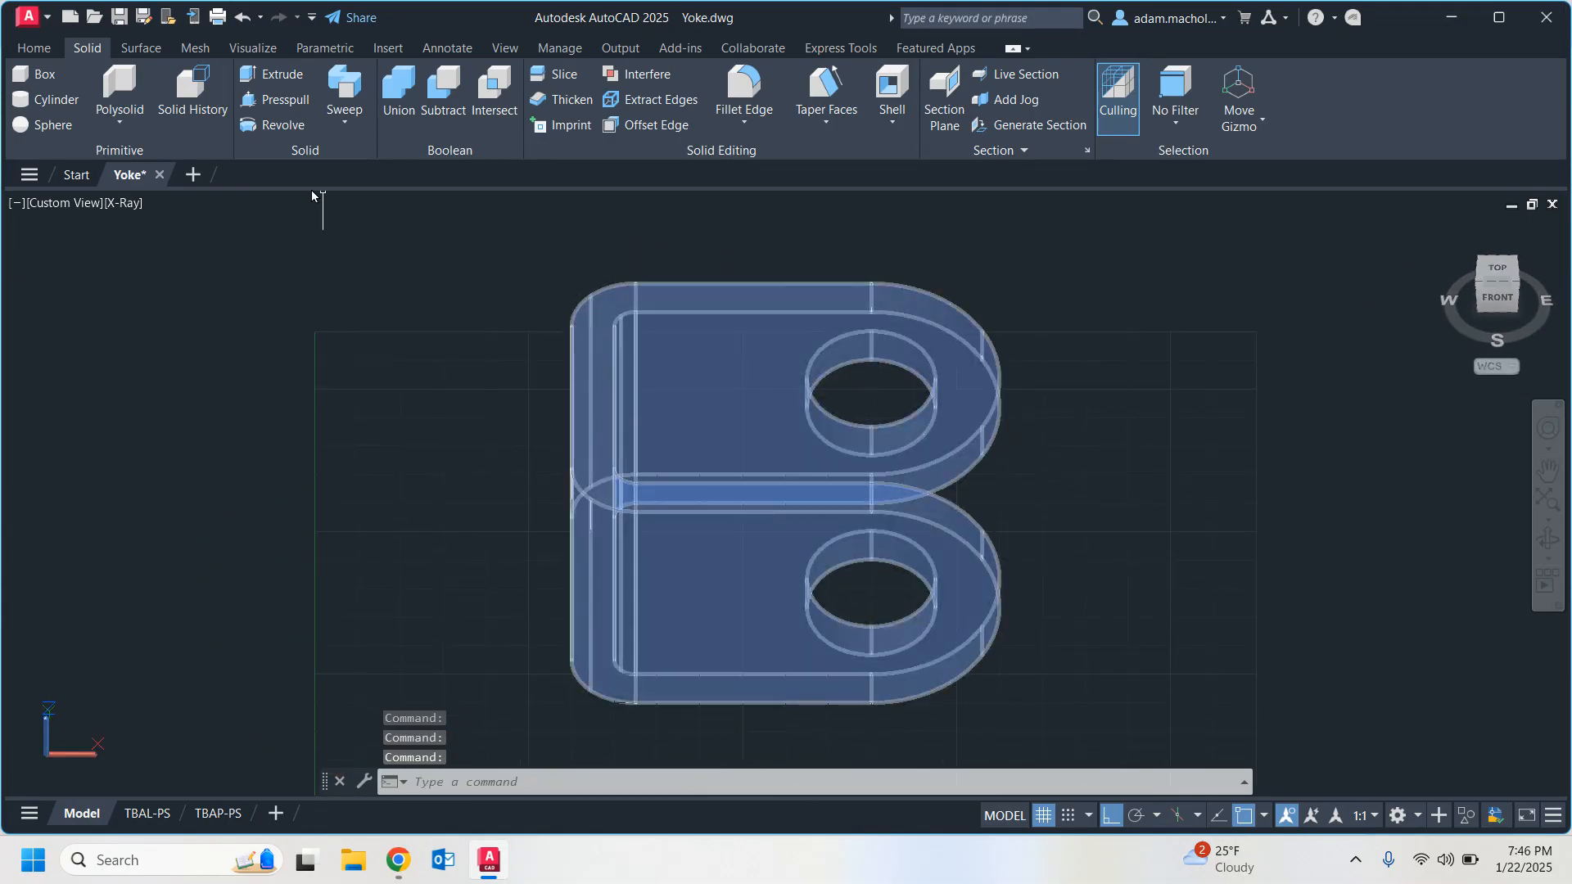
click(119, 17)
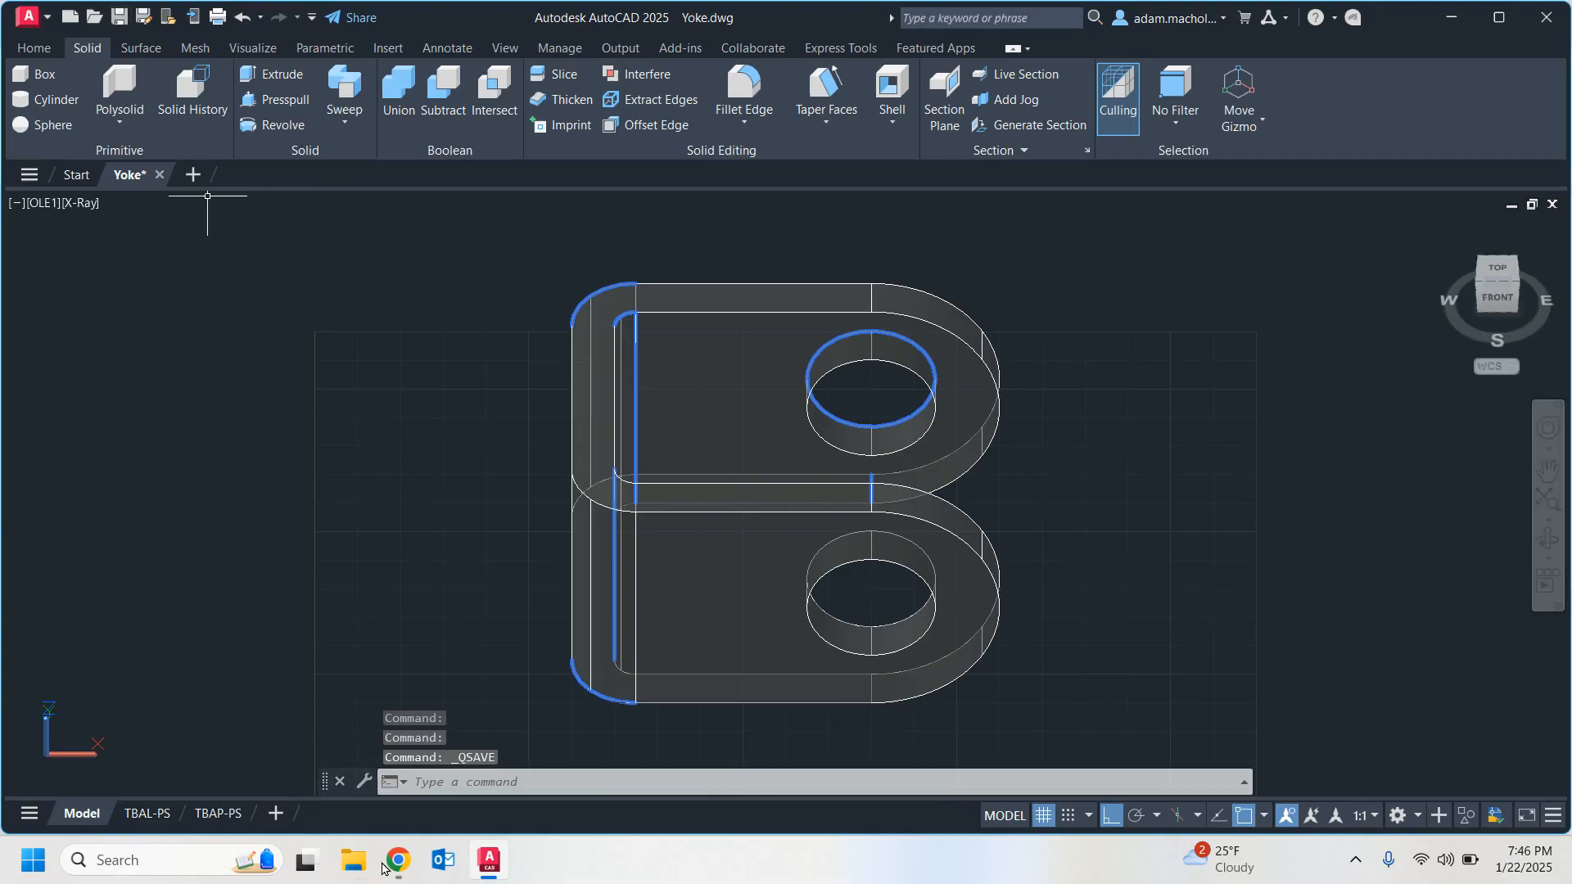
mouse_move(398, 860)
click(448, 732)
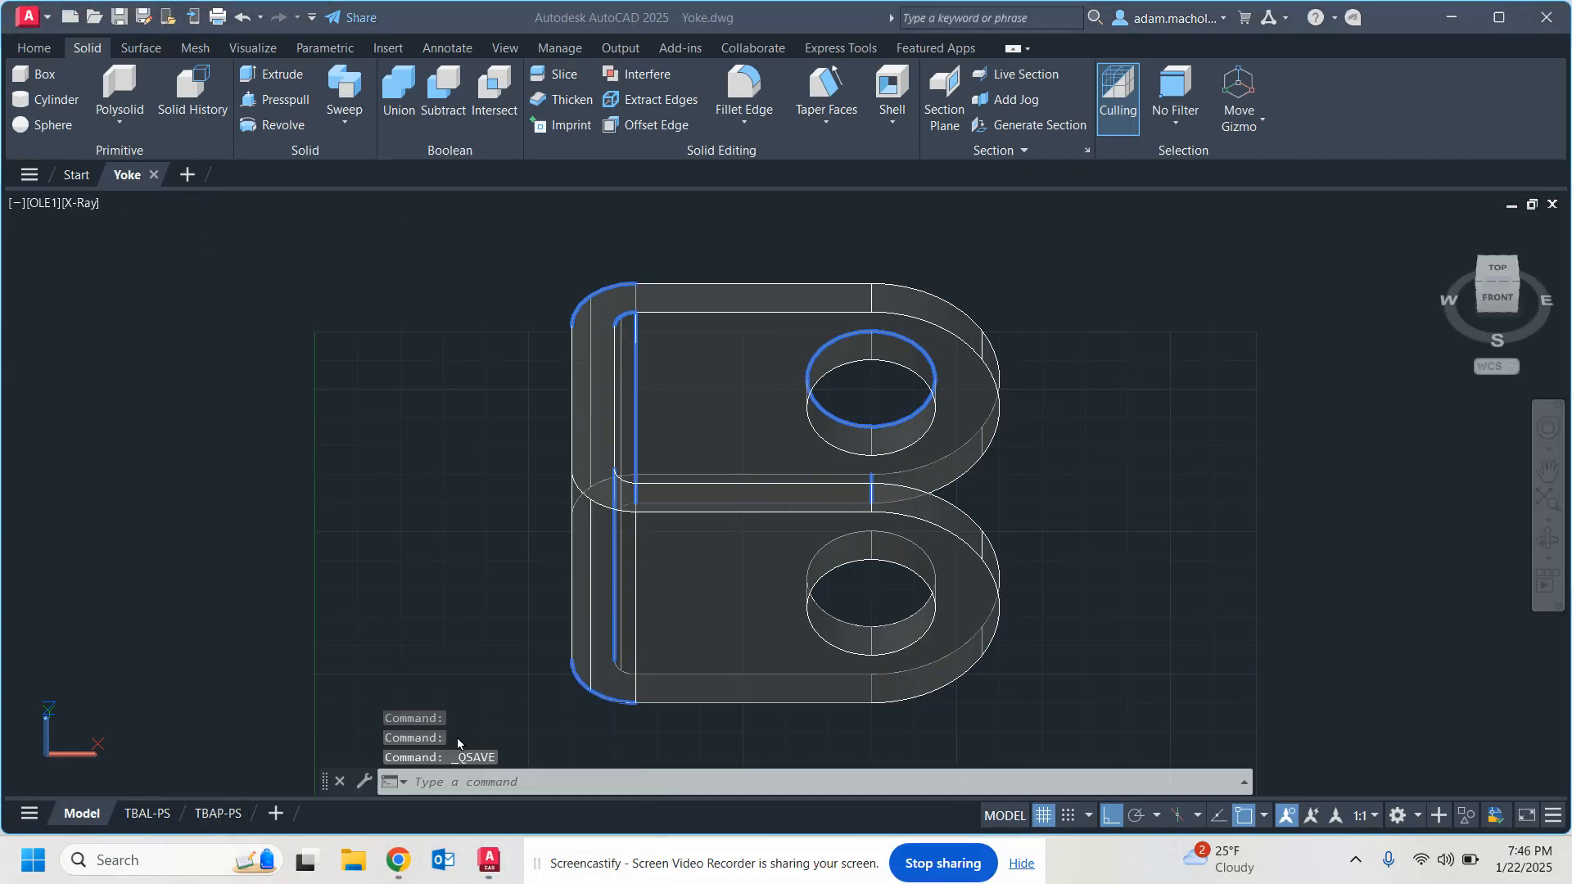